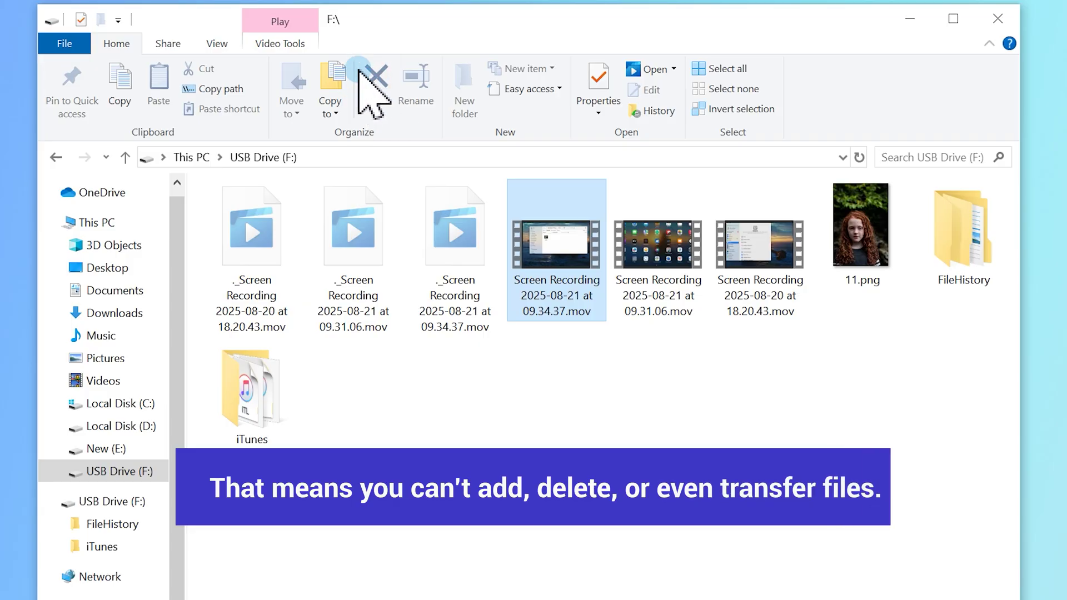
# - Deselect the video on the drive and select 11.png in the photos folder for copying
pyautogui.click(500, 428)
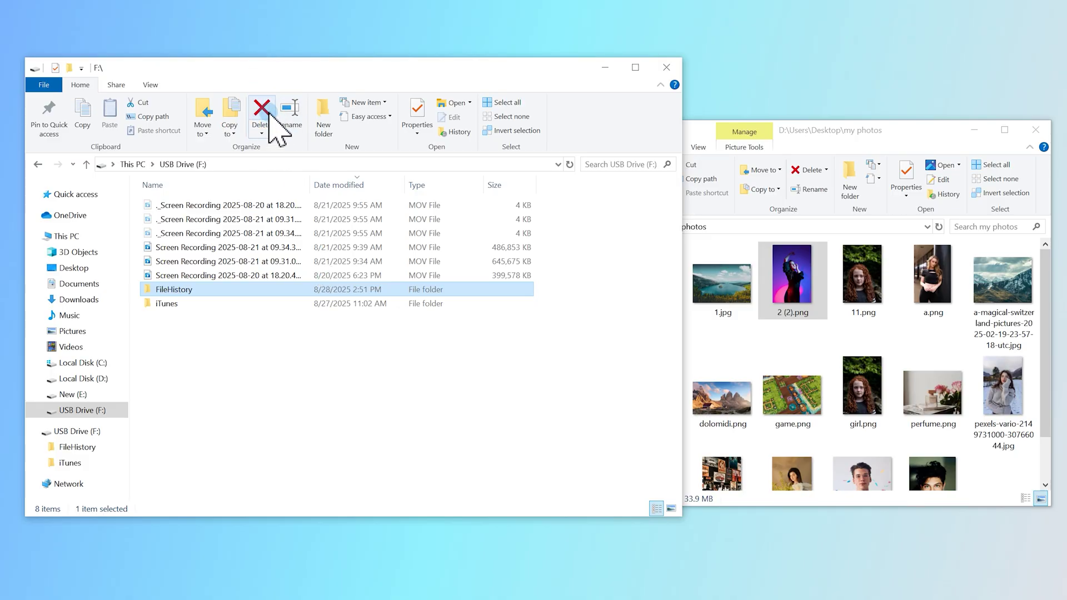
pyautogui.click(850, 178)
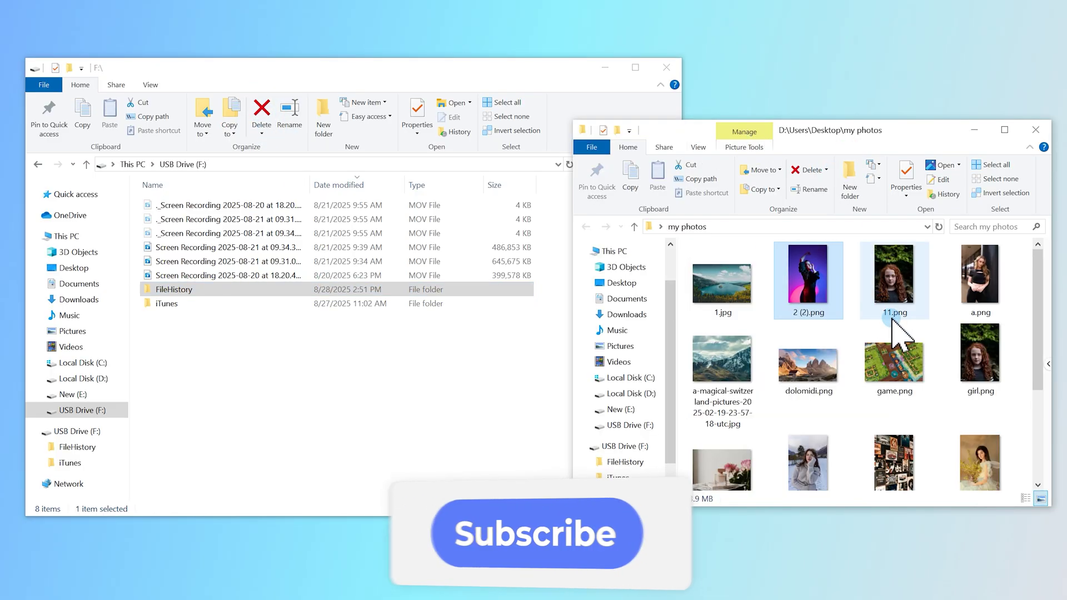
pyautogui.click(895, 291)
# - Attempt to copy 11.png into the USB Drive (F:) file list
pyautogui.moveTo(895, 294); pyautogui.dragTo(299, 358)
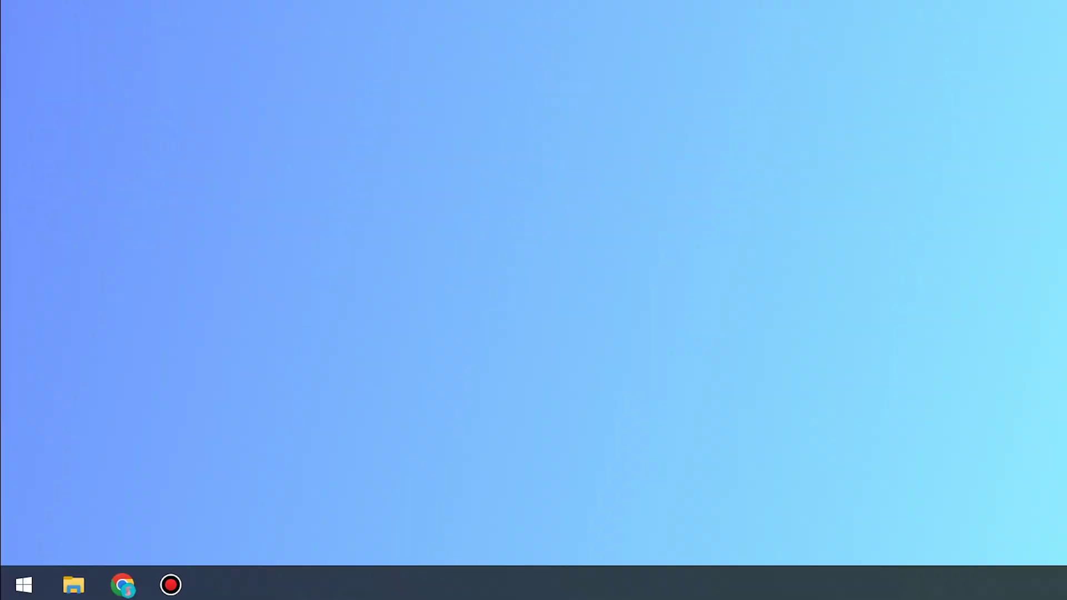
# - Launch DiskPart and list all disks
pyautogui.press('super+r')
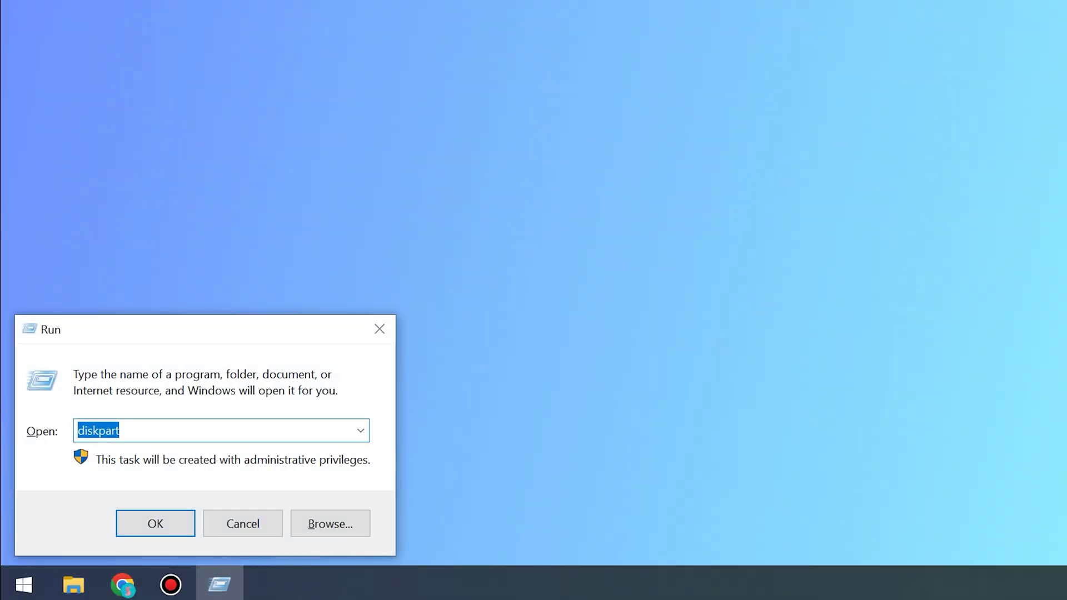
pyautogui.write('diskpart')
pyautogui.click(148, 524)
pyautogui.click(356, 84)
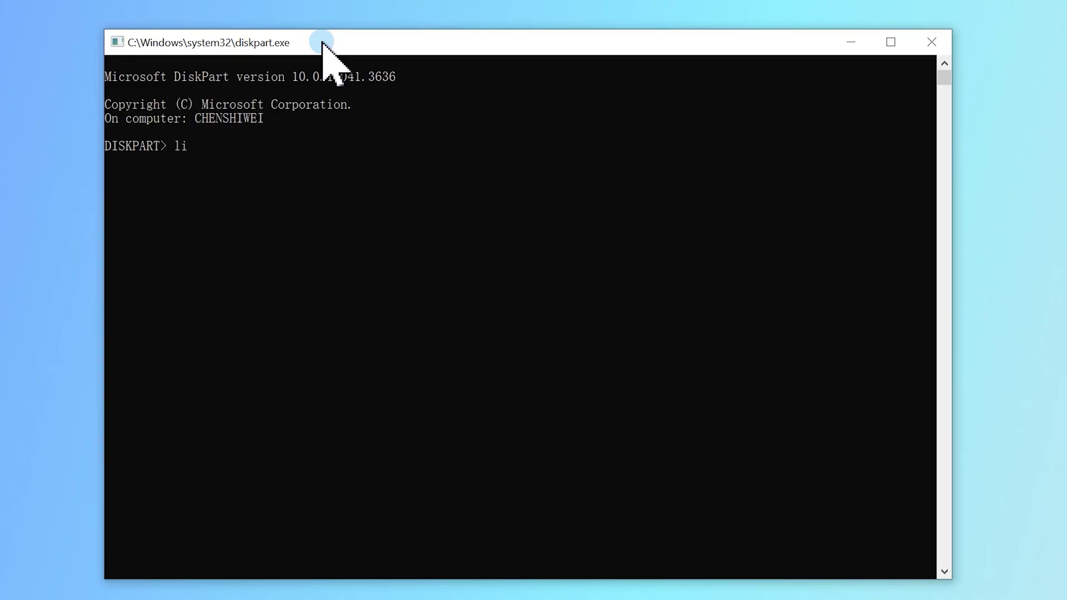
pyautogui.press('Return')
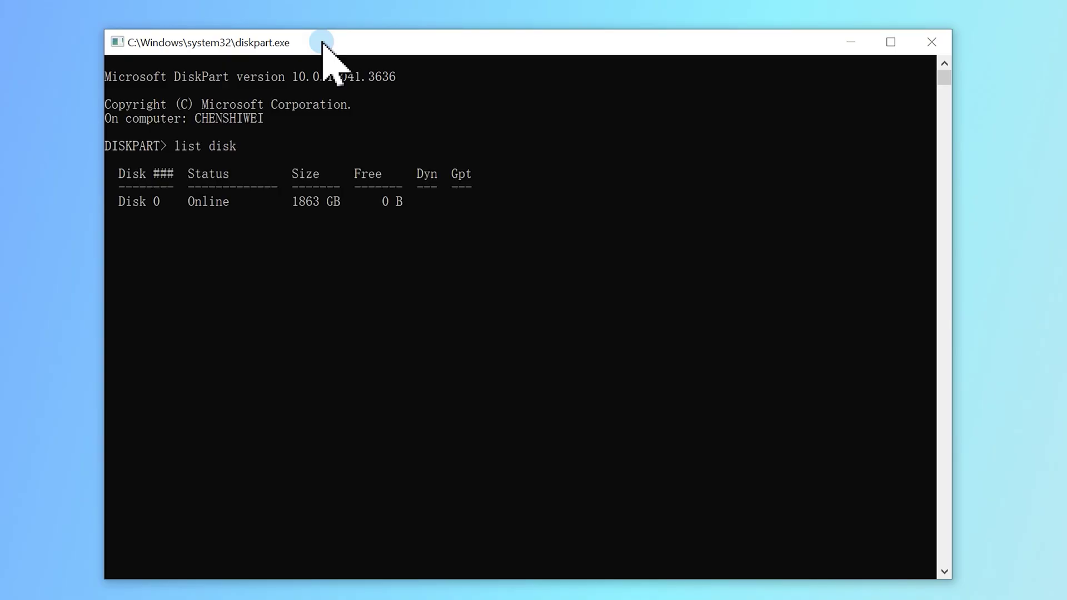
# - Select Disk 2, show its attributes, and clear its read-only attribute
pyautogui.write('select di')
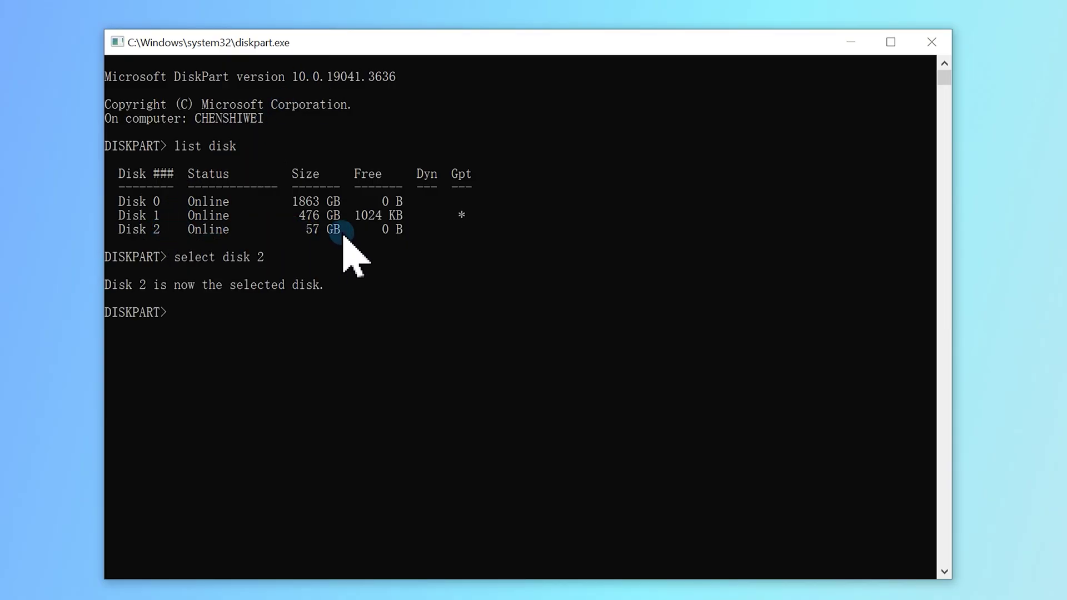
pyautogui.write('sk')
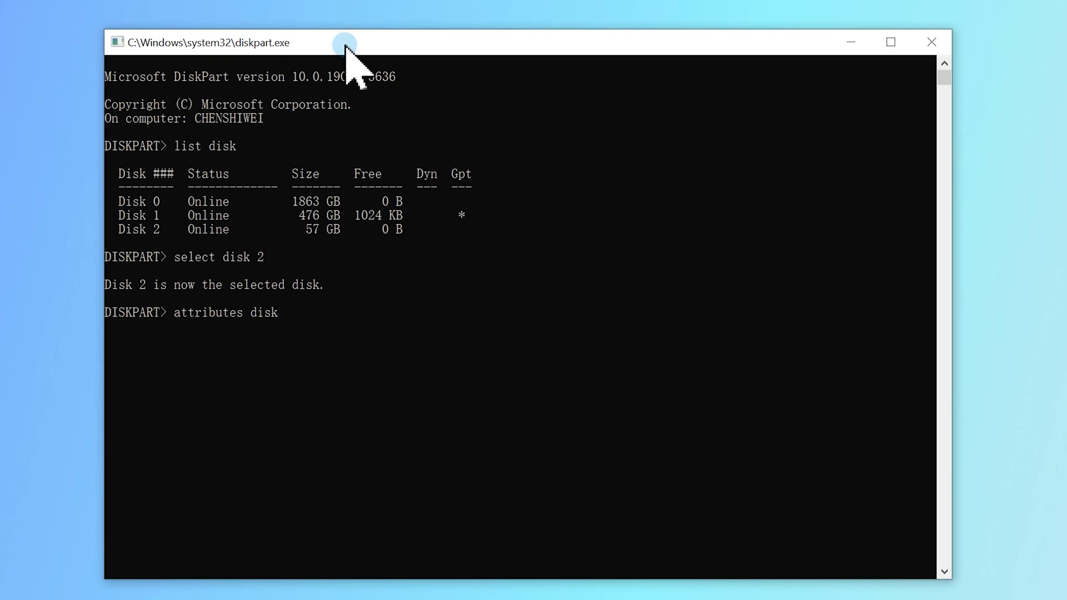
pyautogui.press('Return')
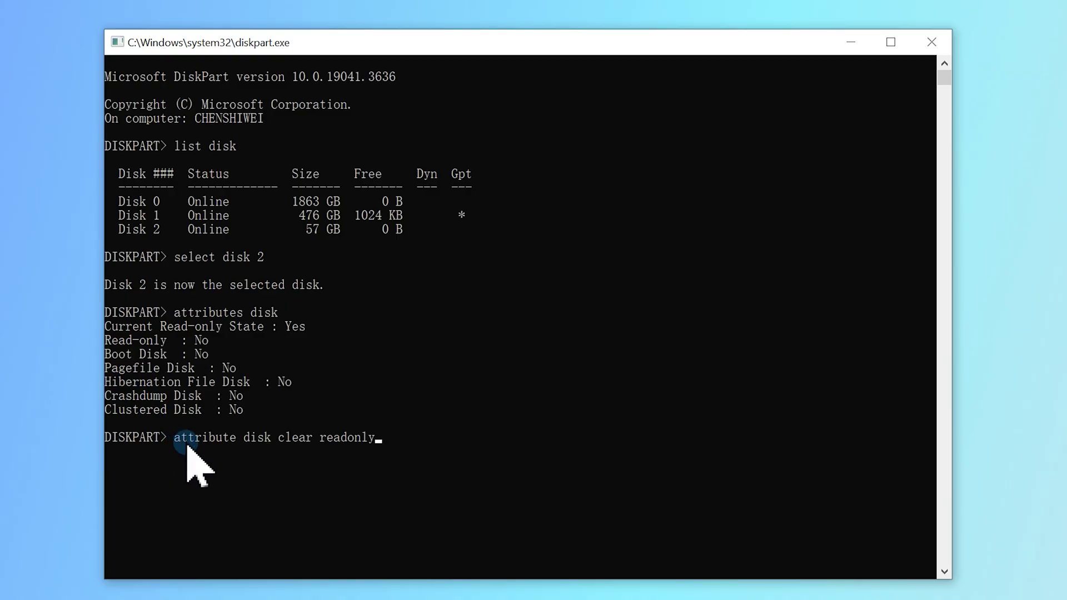
pyautogui.write('y')
pyautogui.press('Return')
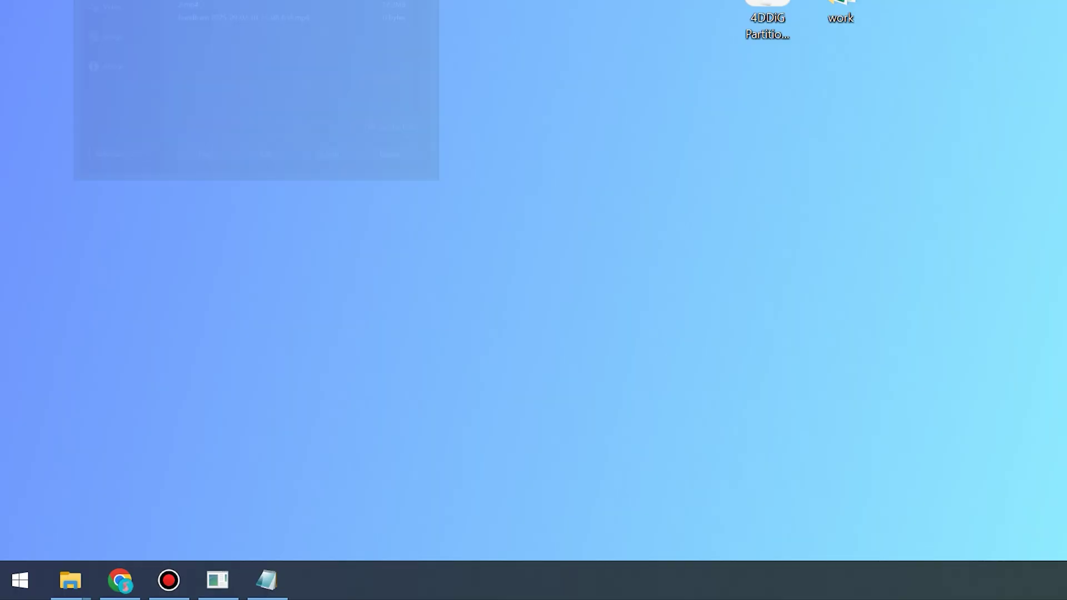
# - Launch Registry Editor with regedit
pyautogui.press('super+r')
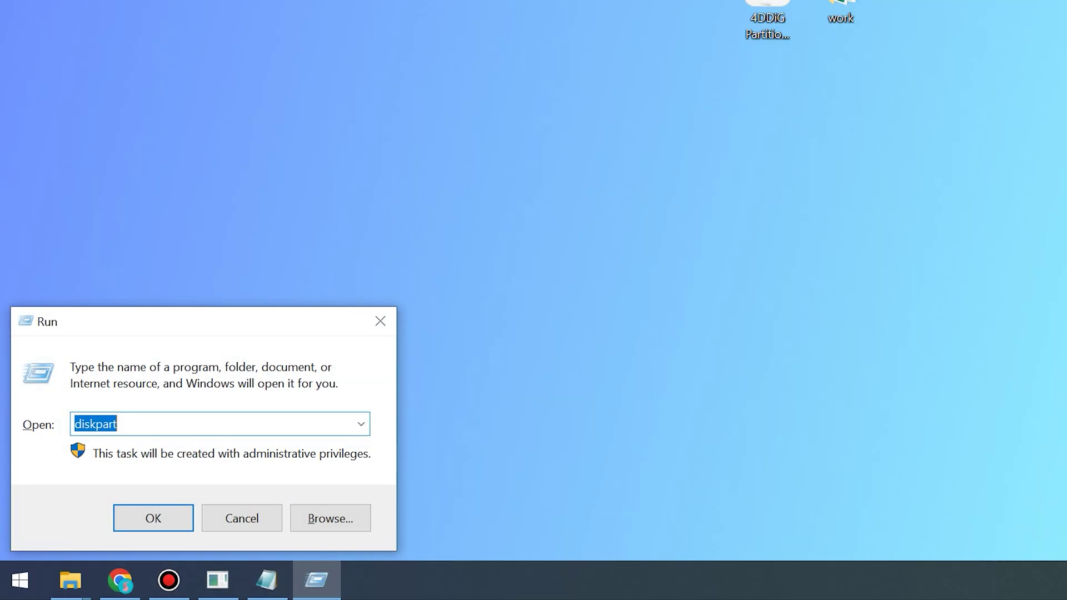
pyautogui.write('regedit')
pyautogui.press('Return')
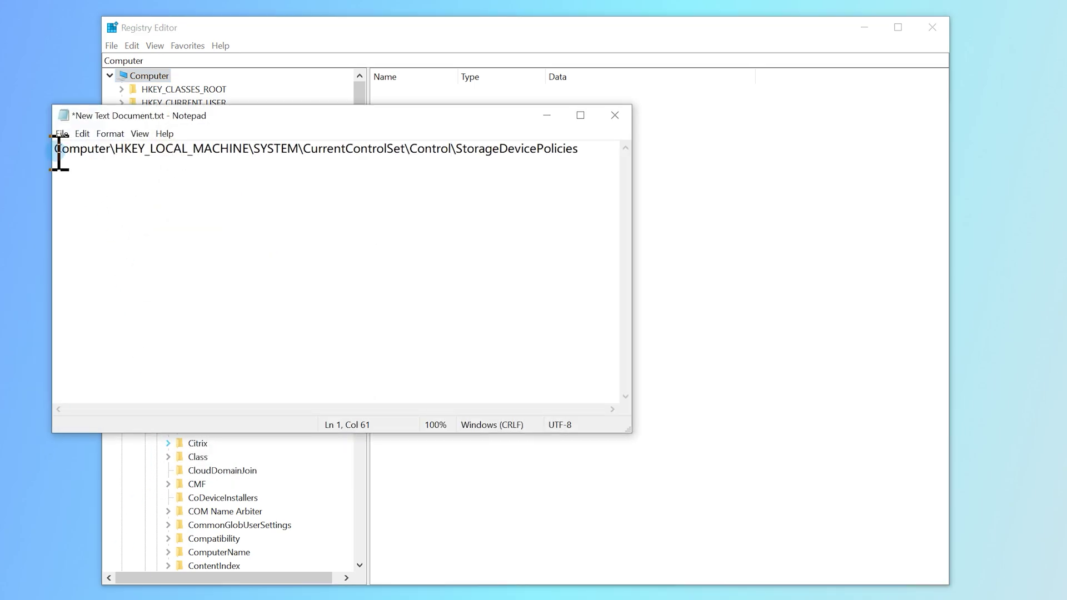
# - Copy the CurrentControlSet\Control path from Notepad into Registry Editor's address bar to jump there
pyautogui.moveTo(59, 151); pyautogui.dragTo(429, 151)
pyautogui.click(447, 179)
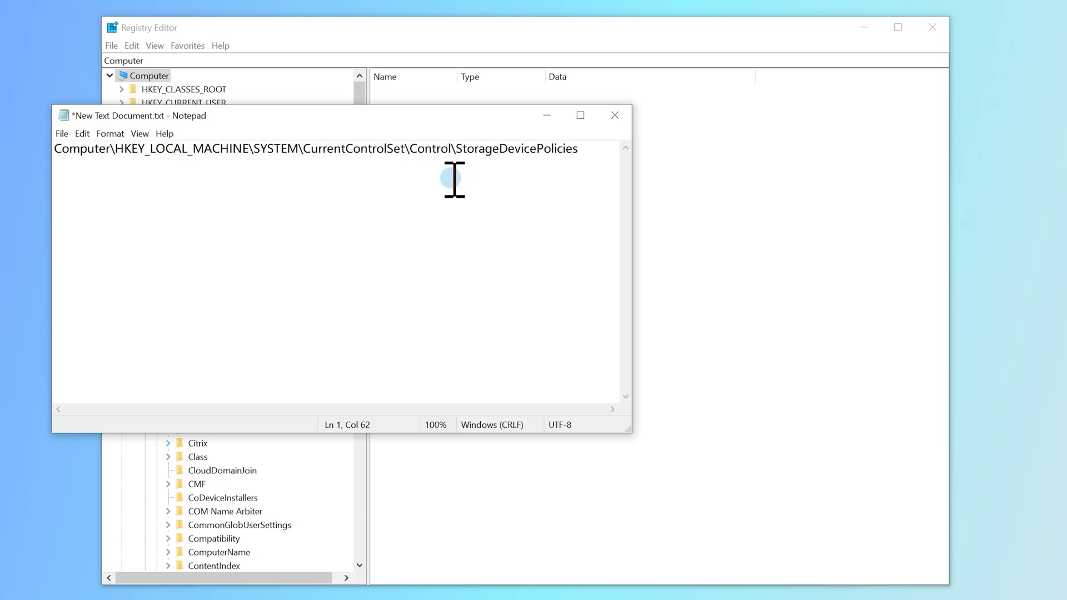
pyautogui.click(489, 61)
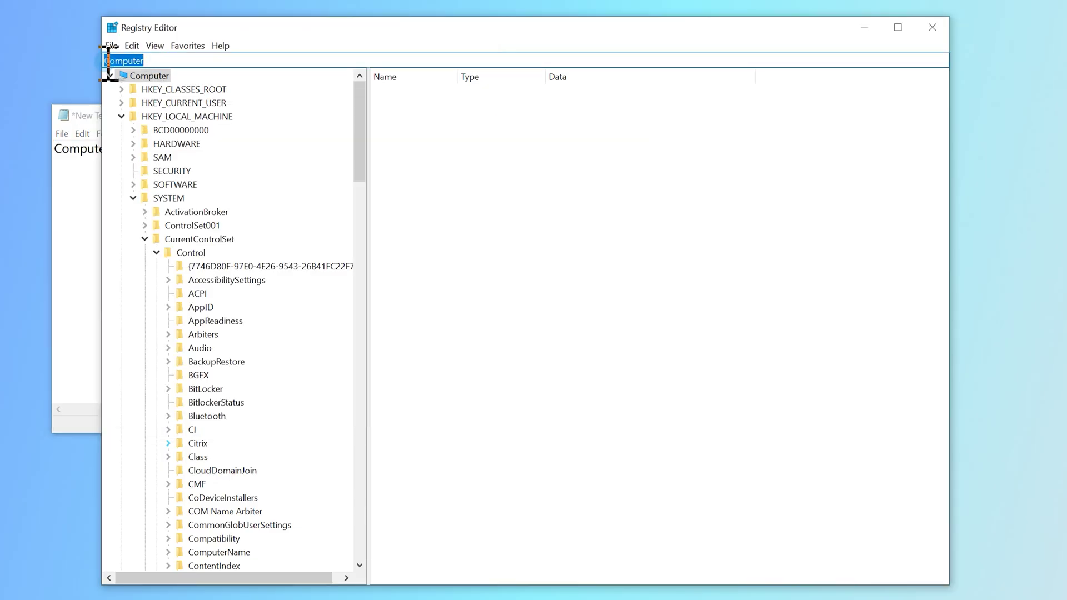
pyautogui.write('Computer\\HKEY_LOCAL_MACHINE\\SYSTEM\\CurrentControlSet\\Control')
pyautogui.click(483, 64)
pyautogui.click(297, 303)
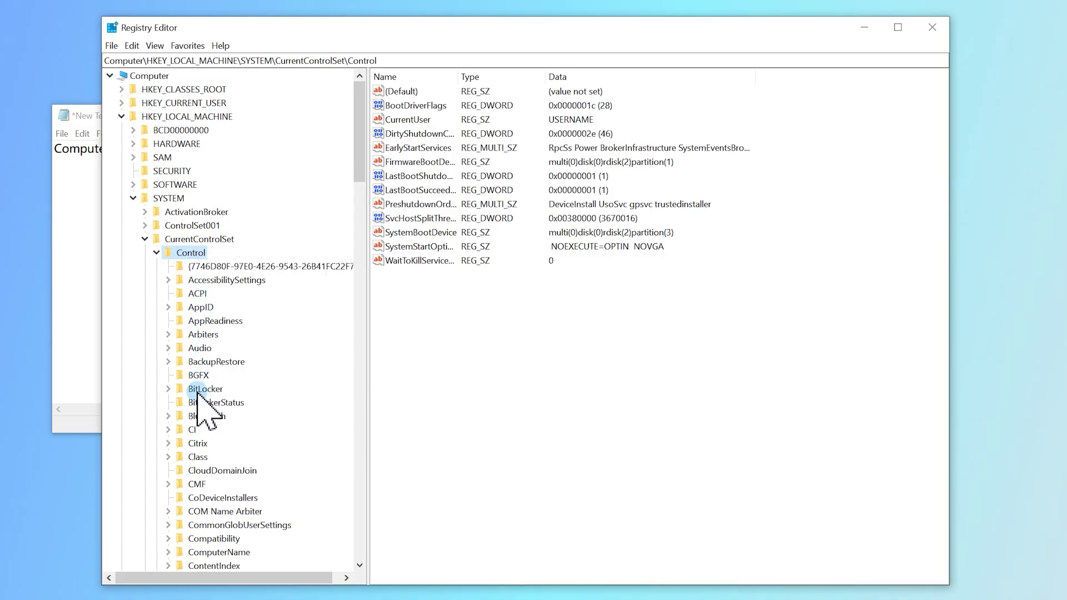
pyautogui.scroll(-20, 199, 395)
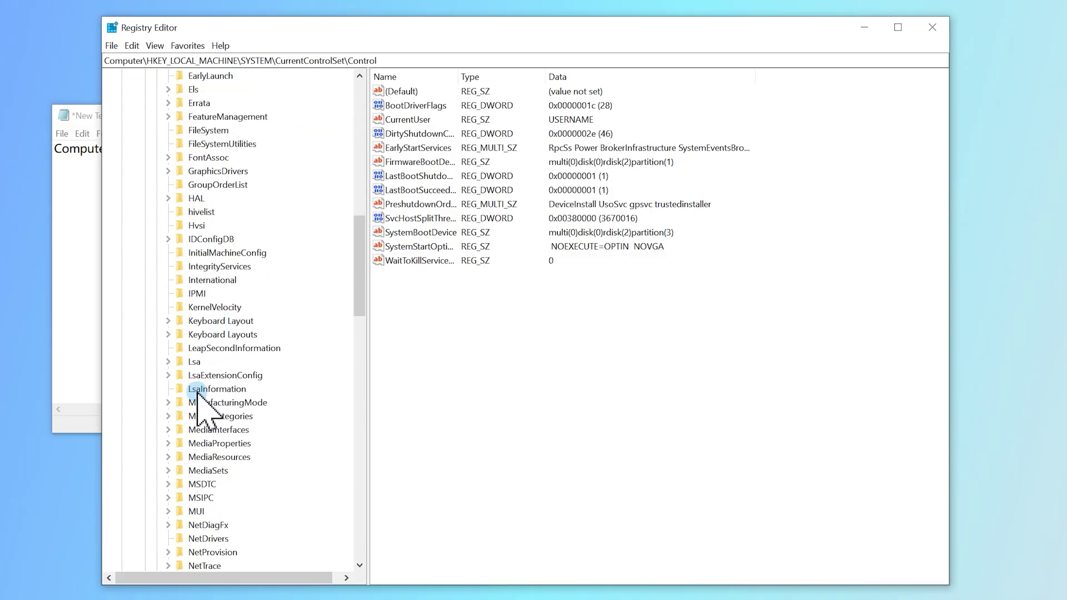
pyautogui.scroll(-4, 200, 402)
# - Create a new key under Control, dismiss the naming error, then delete it
pyautogui.scroll(20, 134, 469)
pyautogui.rightClick(189, 252)
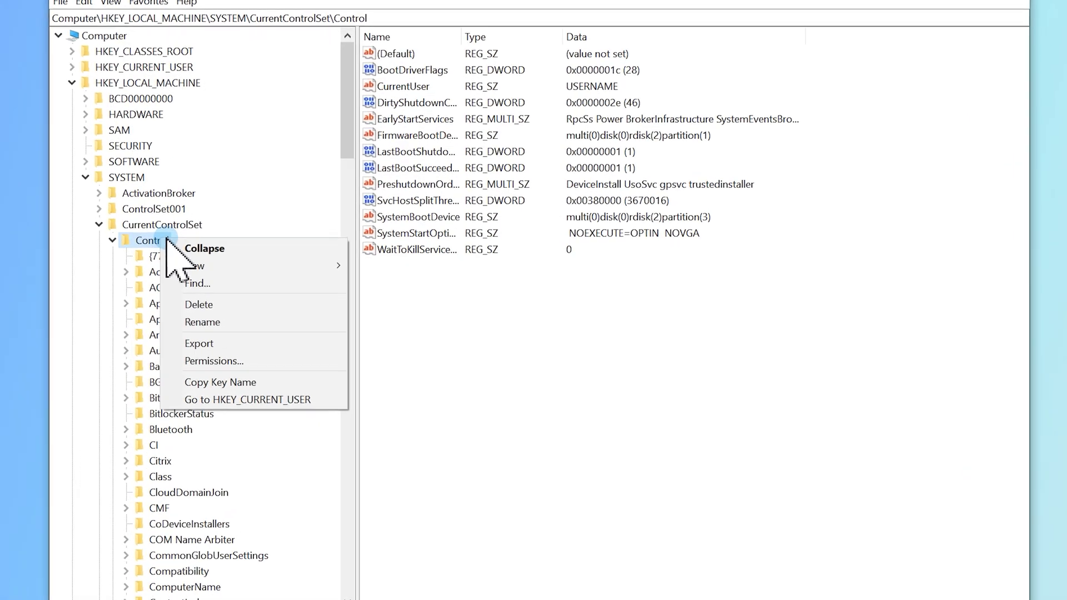
pyautogui.click(225, 264)
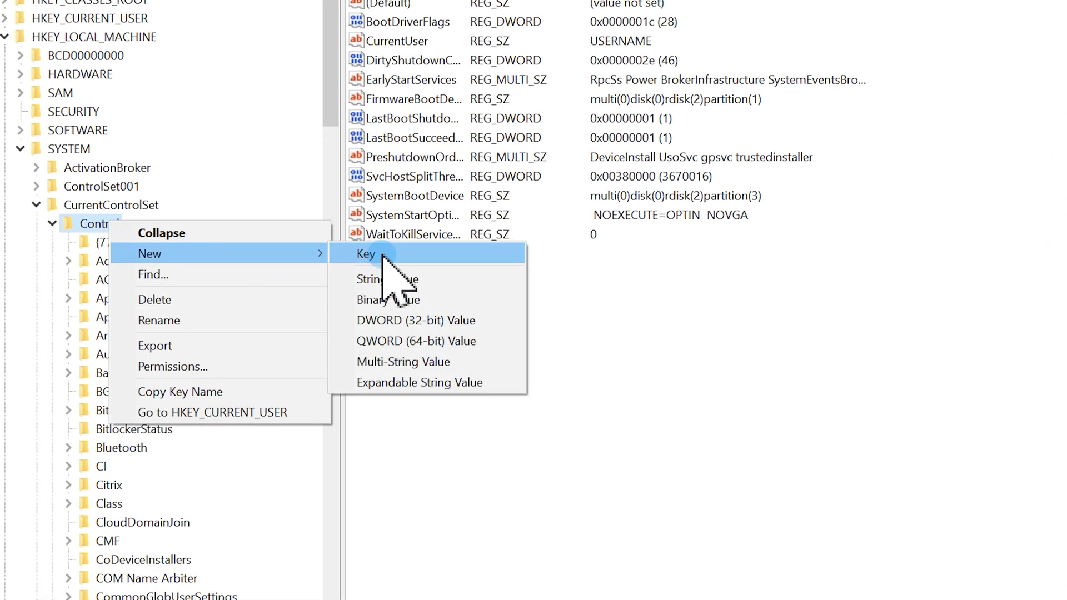
pyautogui.click(382, 255)
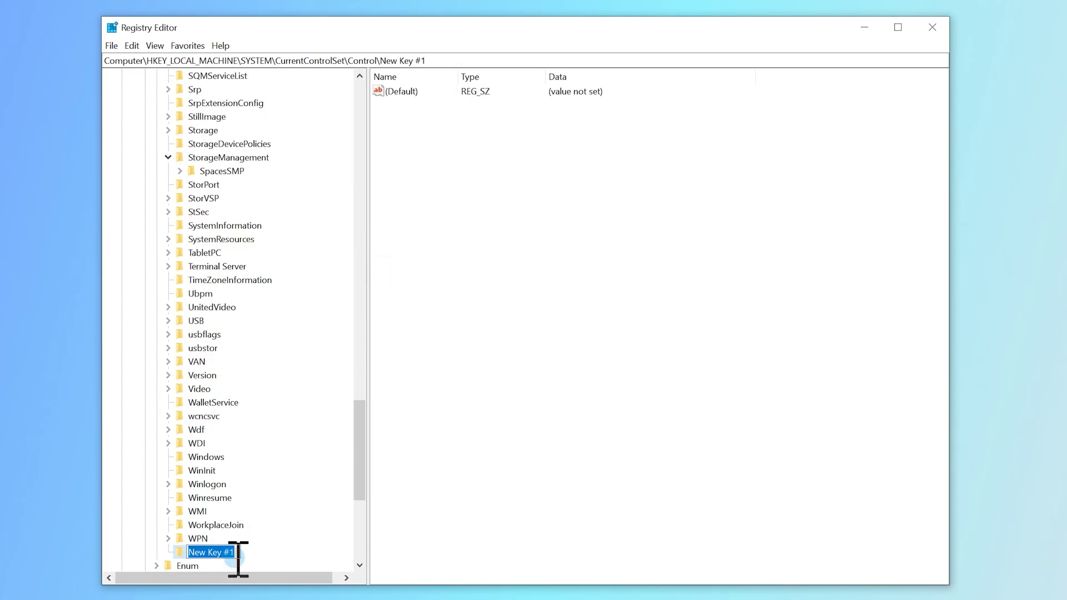
pyautogui.click(444, 550)
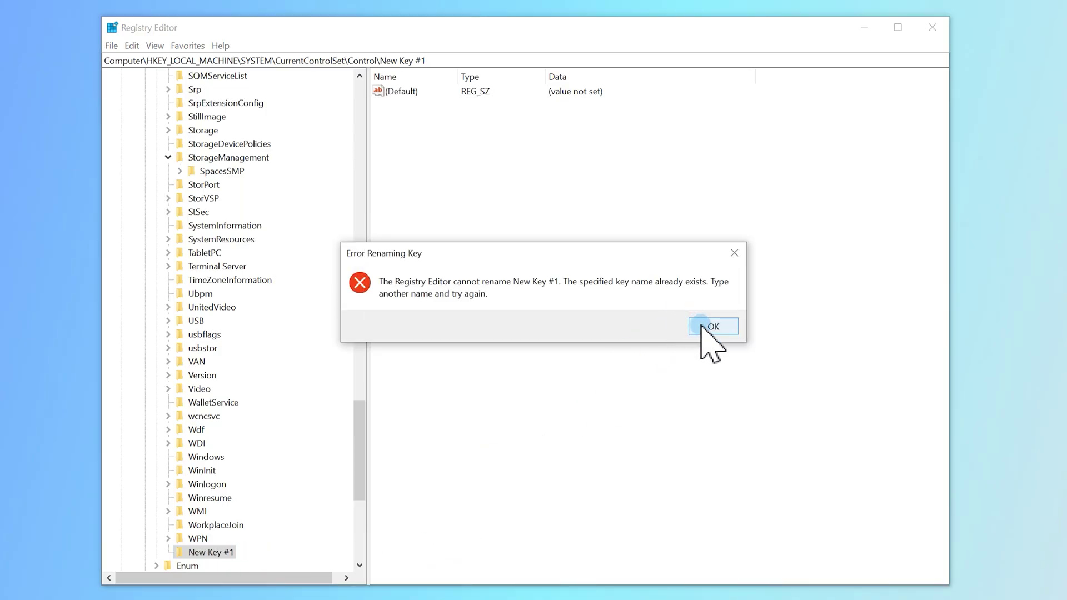
pyautogui.click(701, 327)
pyautogui.press('Delete')
pyautogui.press('Return')
pyautogui.scroll(4, 203, 300)
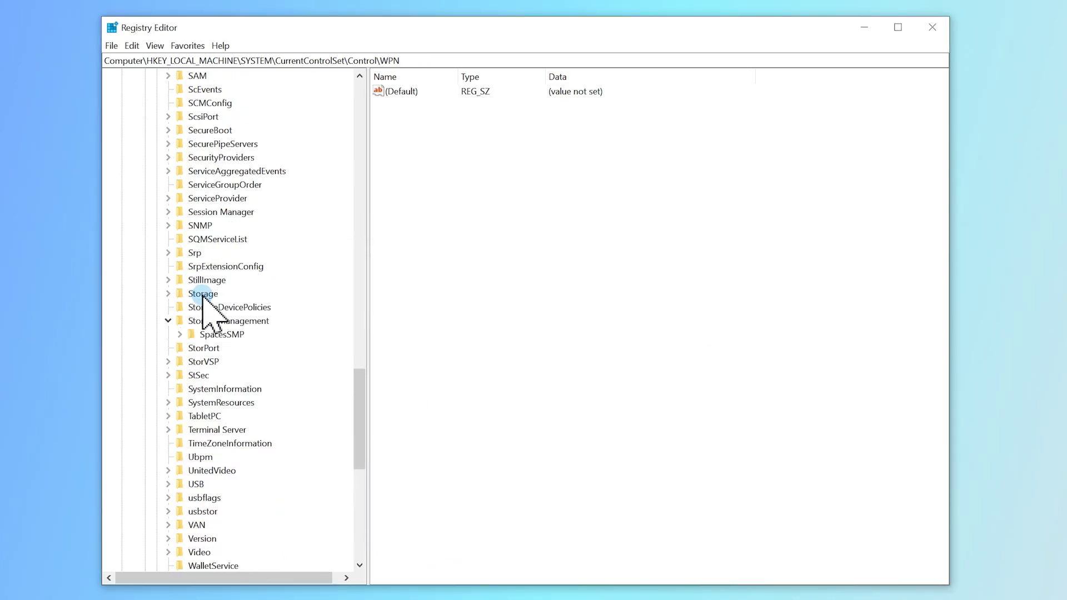
pyautogui.scroll(2, 216, 261)
# - View StorageDevicePolicies' New entry types, then place This PC over Registry Editor
pyautogui.click(230, 388)
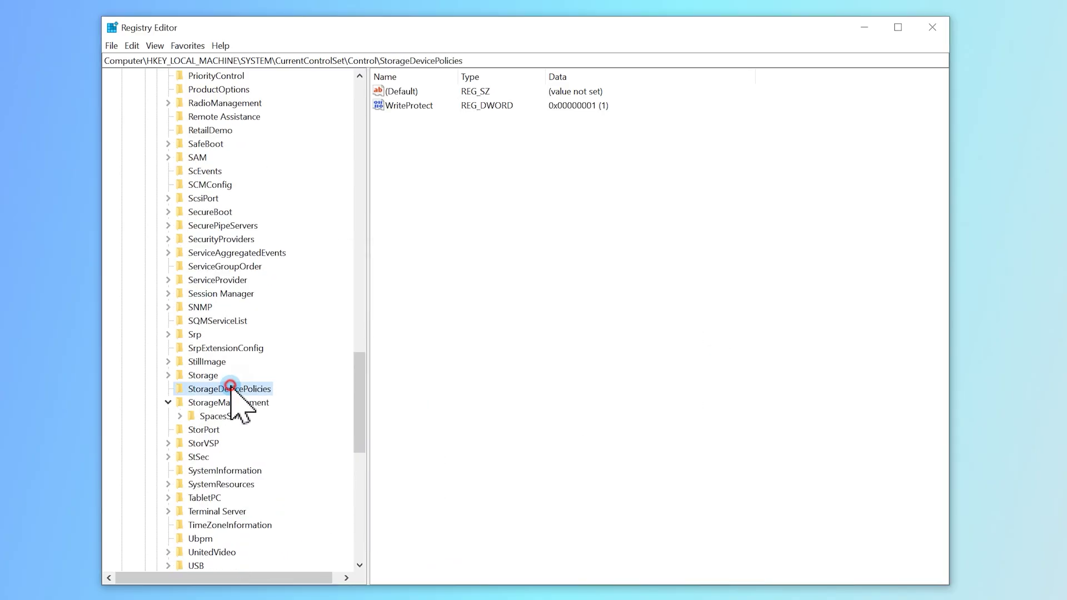
pyautogui.rightClick(238, 390)
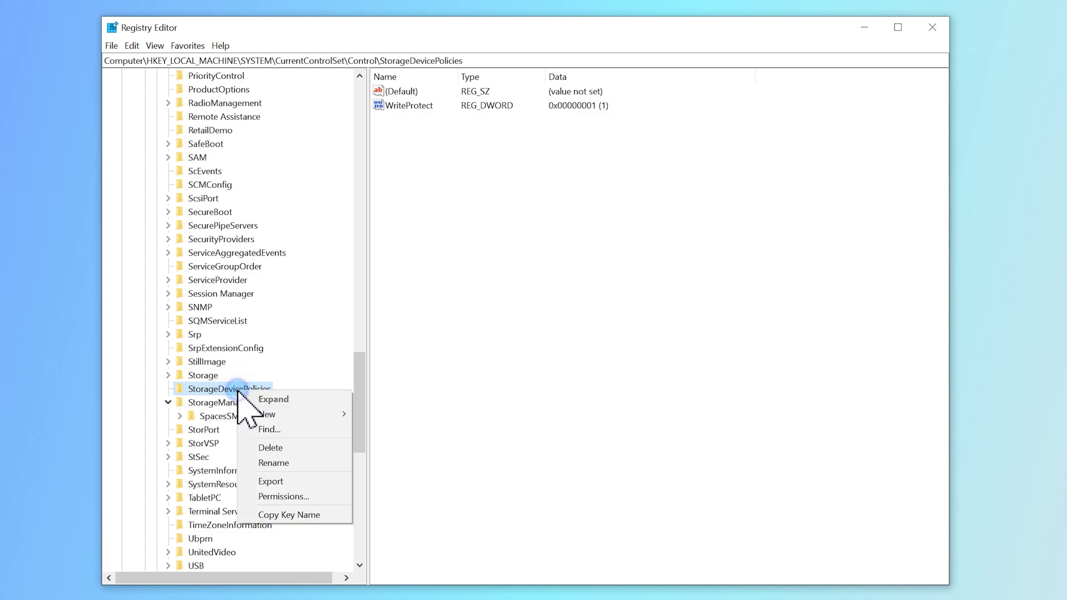
pyautogui.click(320, 412)
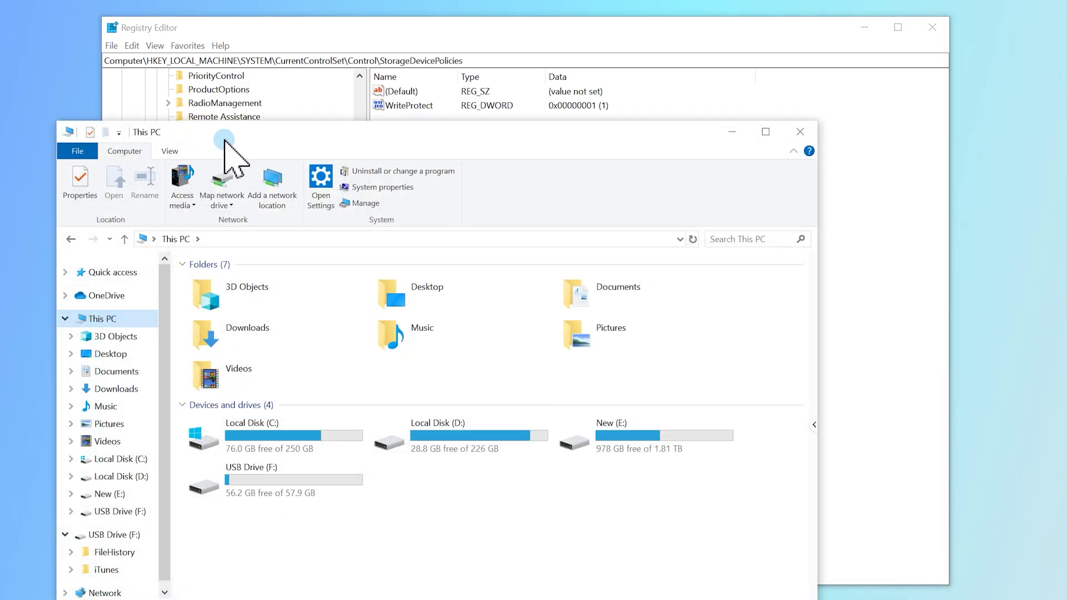
pyautogui.moveTo(224, 137); pyautogui.dragTo(275, 118)
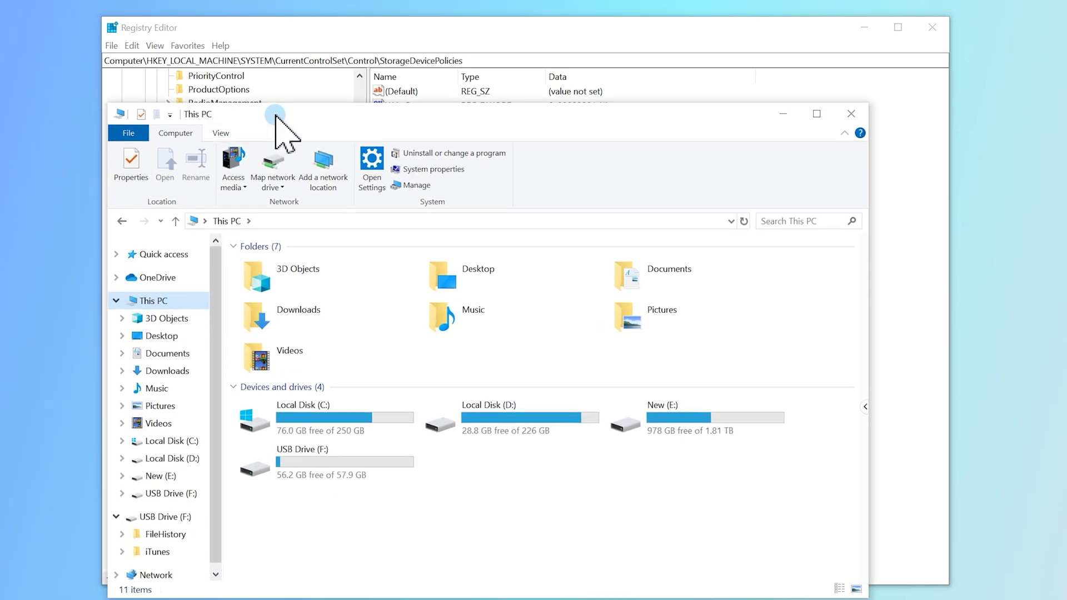
# - Confirm the 64-bit system type, then add a QWORD value under StorageDevicePolicies
pyautogui.rightClick(181, 300)
pyautogui.click(69, 492)
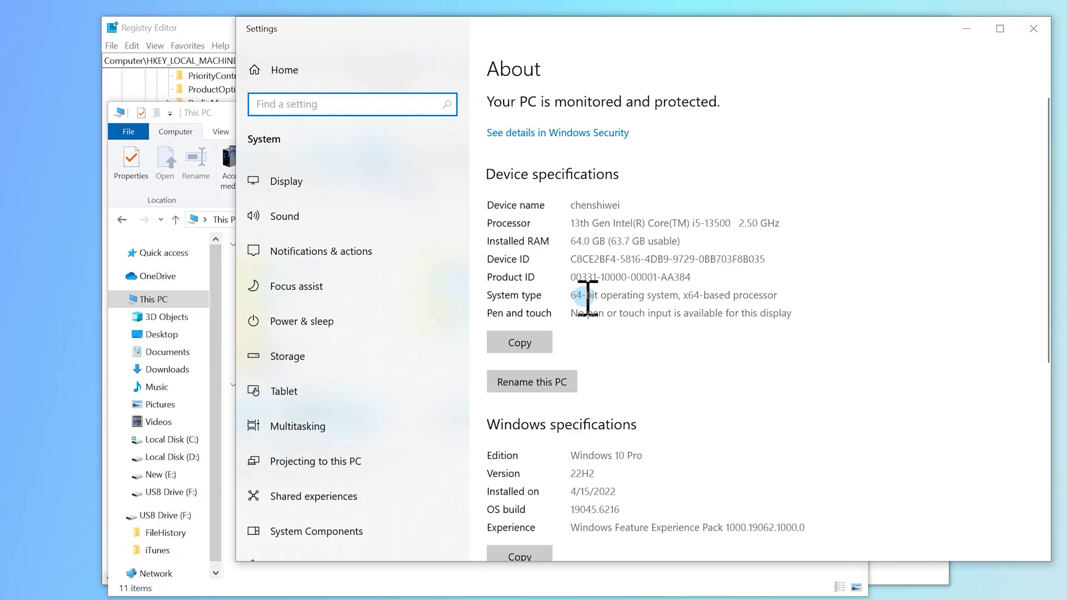
pyautogui.click(600, 298)
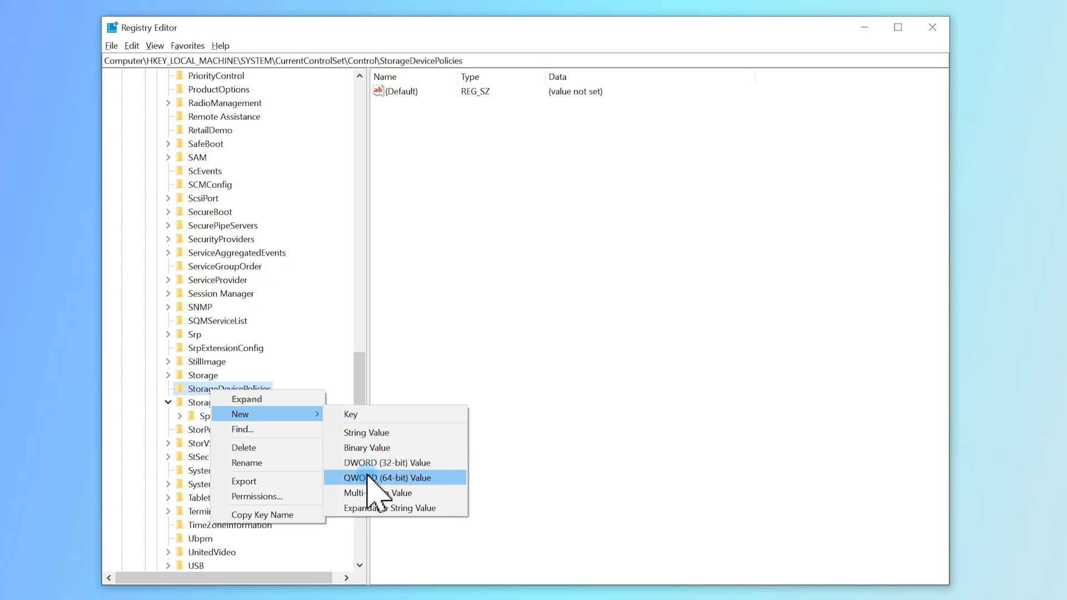
pyautogui.click(437, 477)
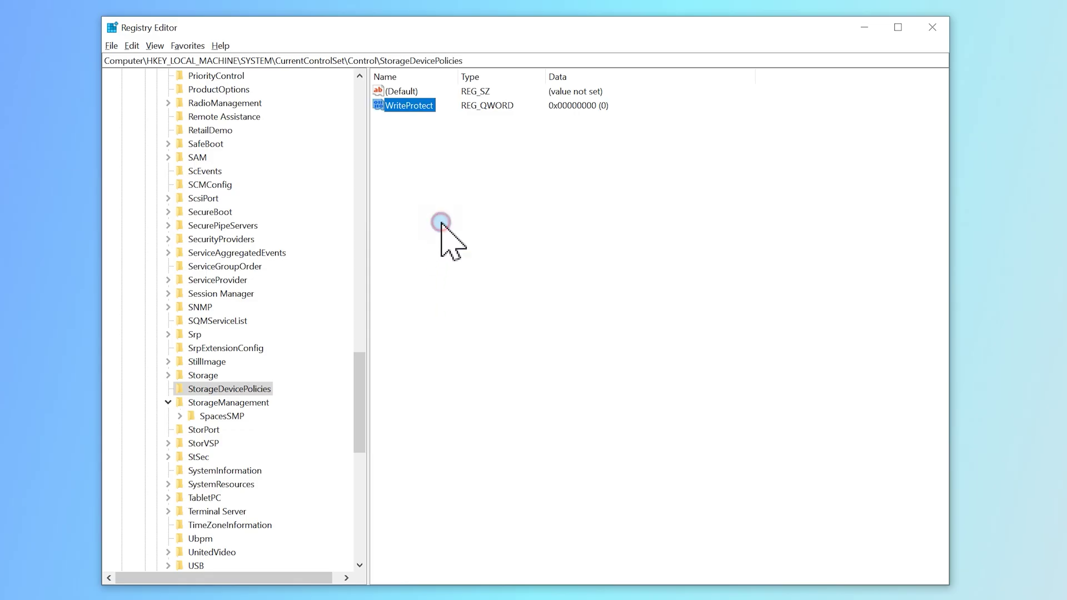
# - Enter 1 as WriteProtect's value data and confirm it
pyautogui.doubleClick(406, 106)
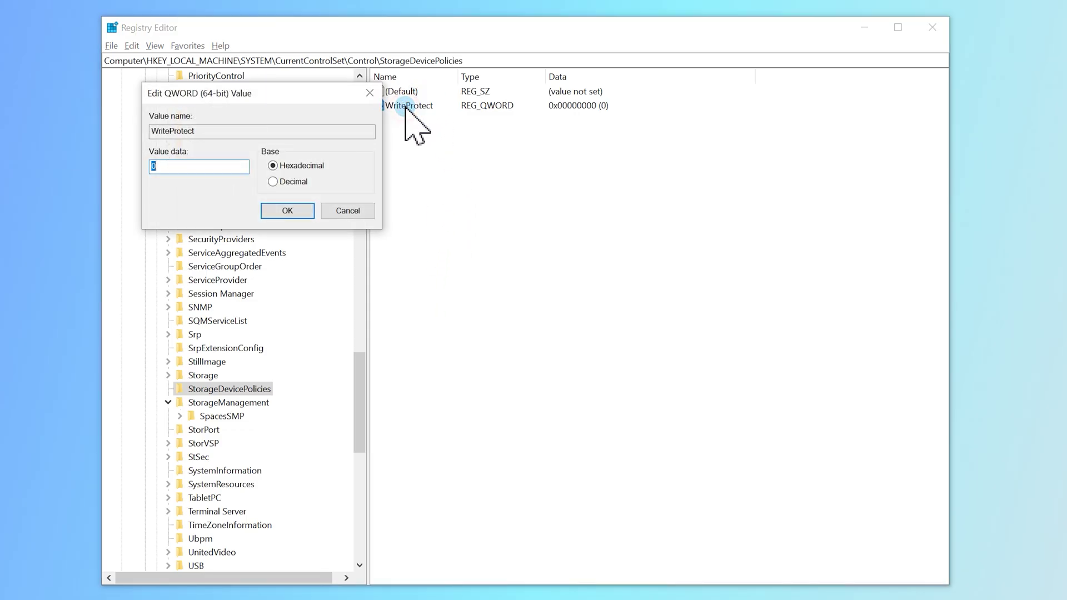
pyautogui.write('1')
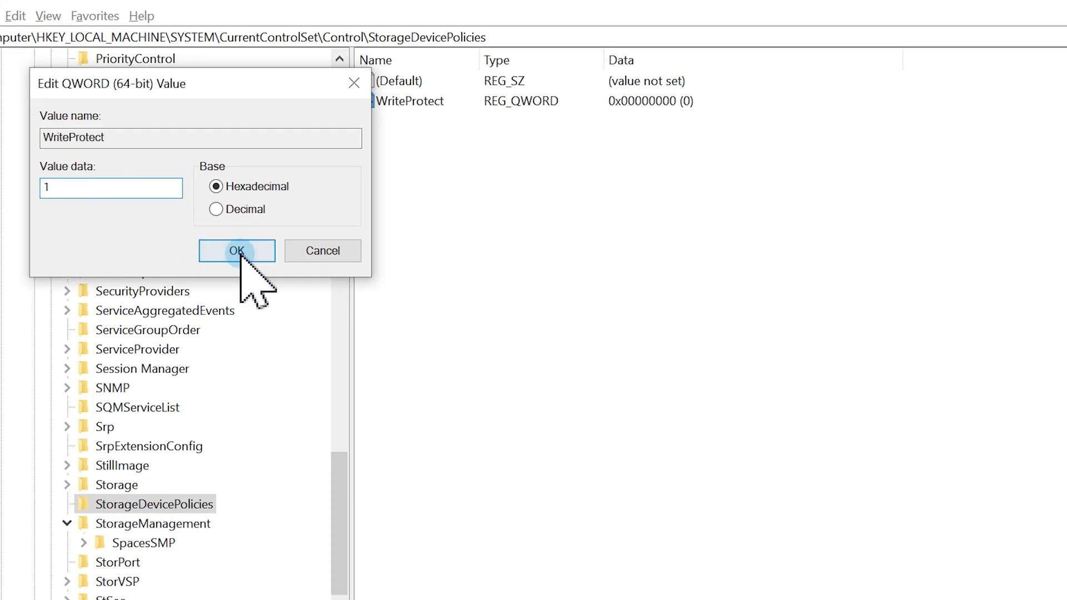
pyautogui.click(236, 251)
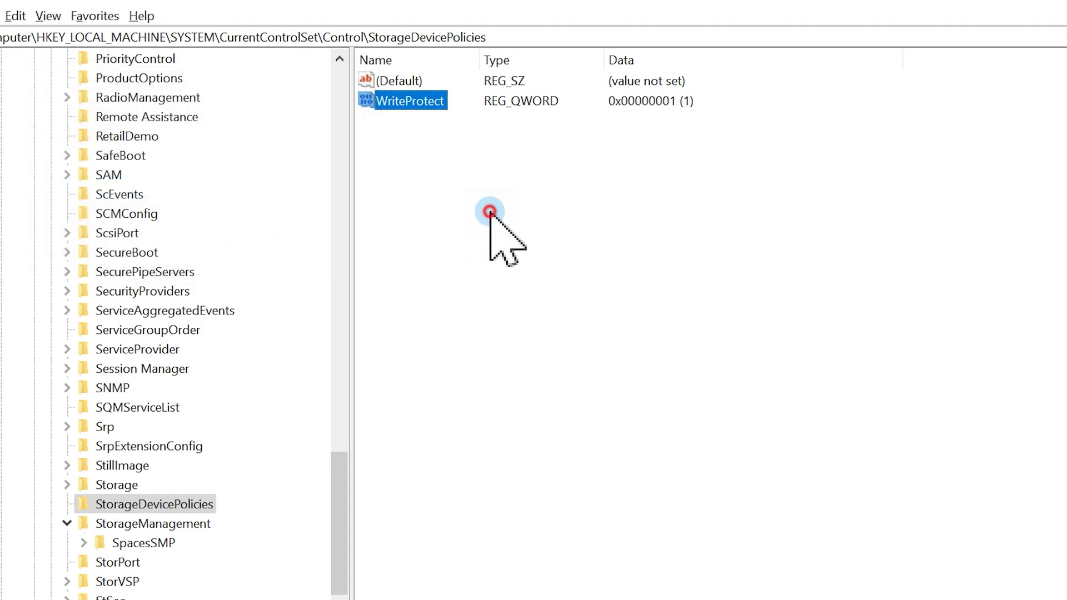
pyautogui.click(491, 210)
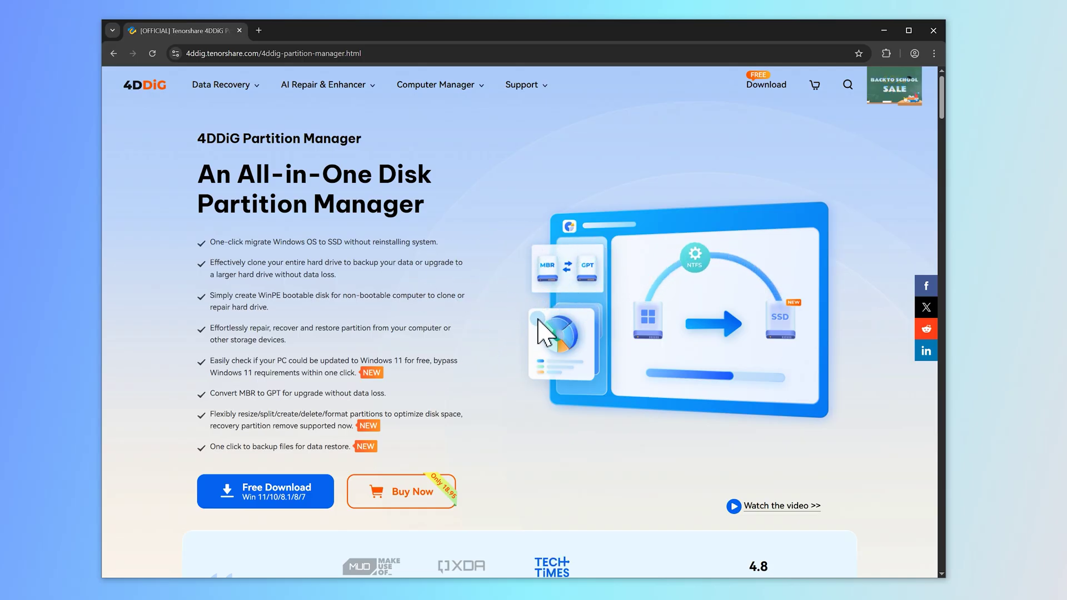
# - Browse the 4DDiG page down to its all-inclusive partition manager section
pyautogui.scroll(-10, 548, 334)
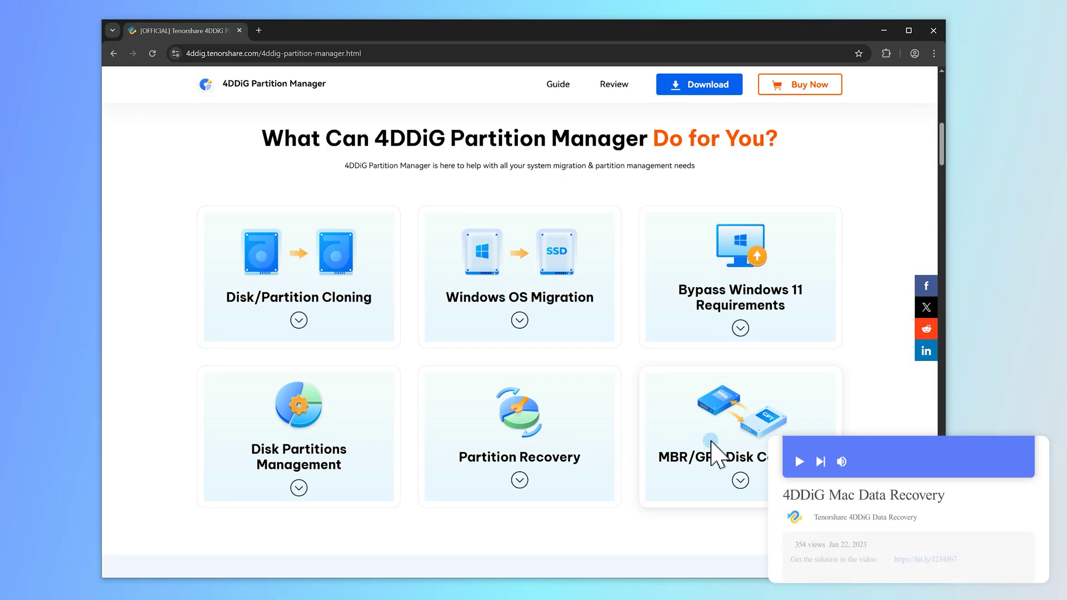
pyautogui.click(299, 488)
pyautogui.scroll(-2, 315, 415)
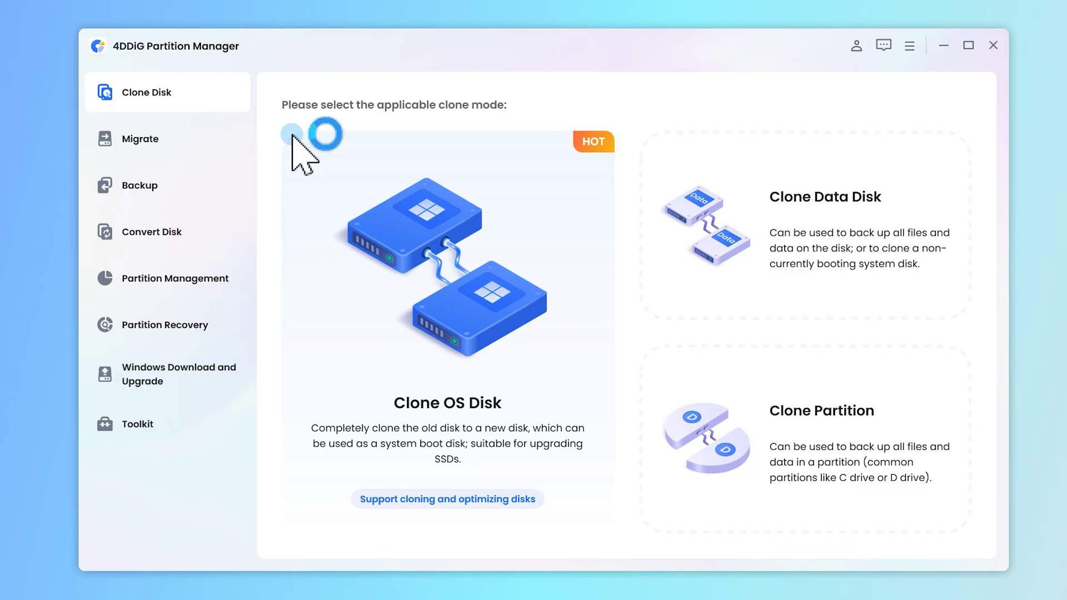
# - In Partition Management, select Disk 2's F: partition and open its Format options
pyautogui.click(196, 278)
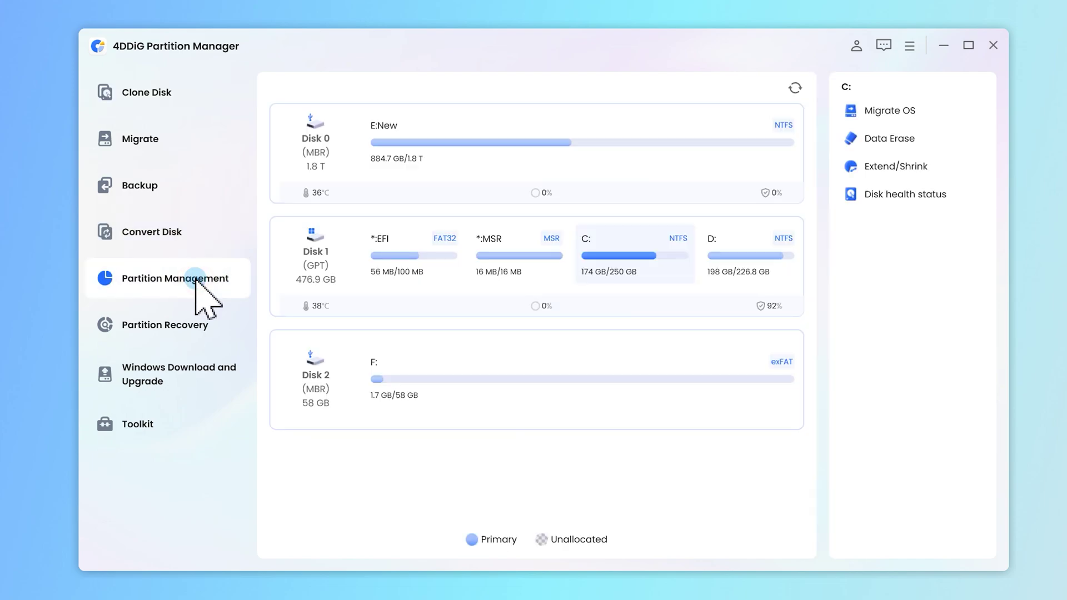
pyautogui.click(310, 368)
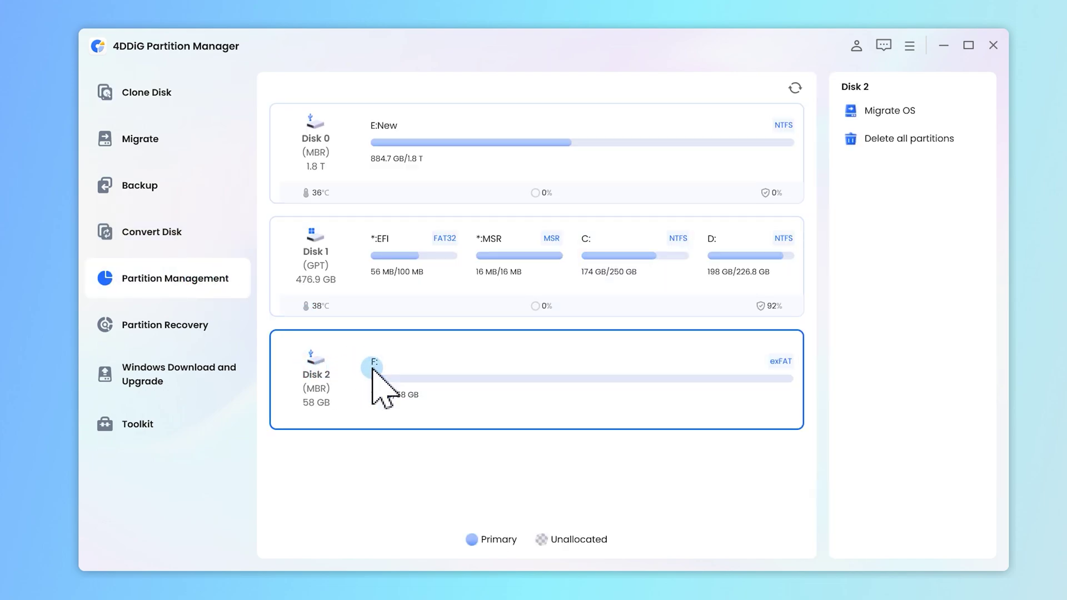
pyautogui.click(489, 372)
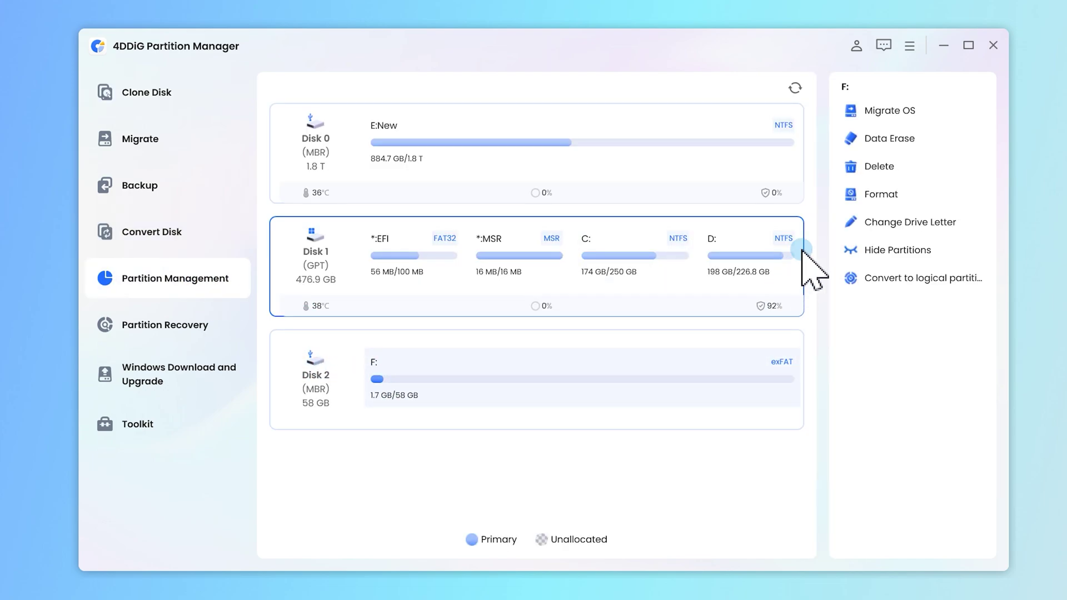
pyautogui.click(877, 197)
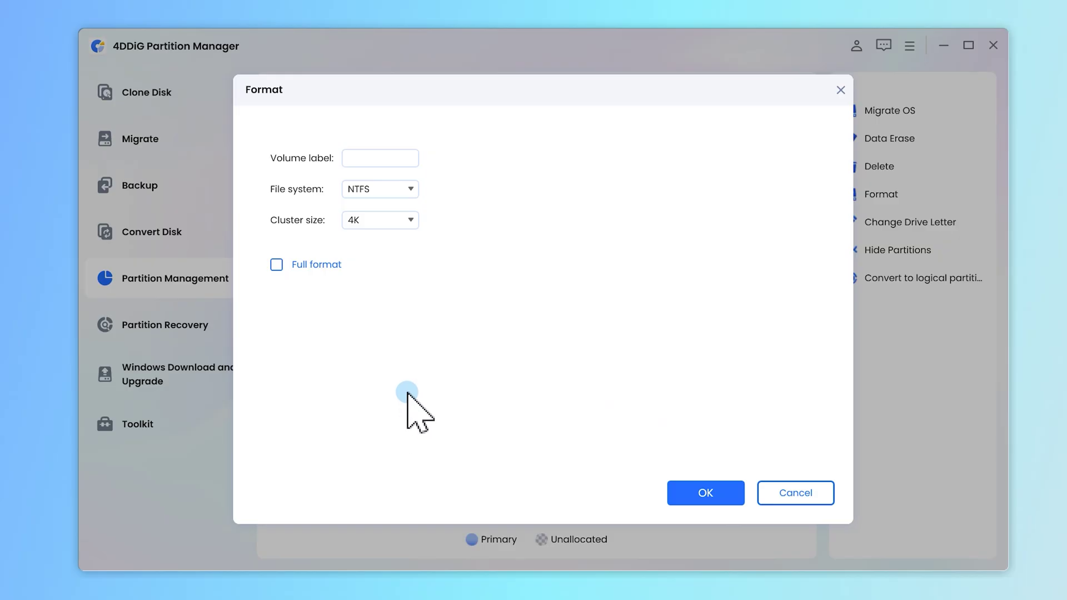
# - Accept NTFS for F:, confirm erasing its data, and execute the pending format
pyautogui.click(696, 494)
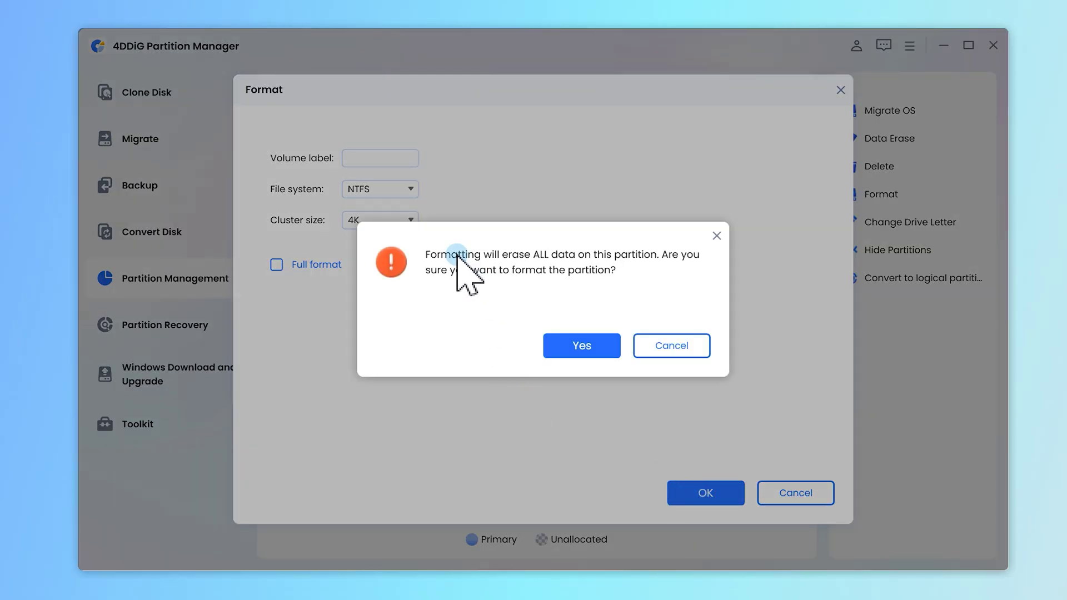
pyautogui.click(570, 348)
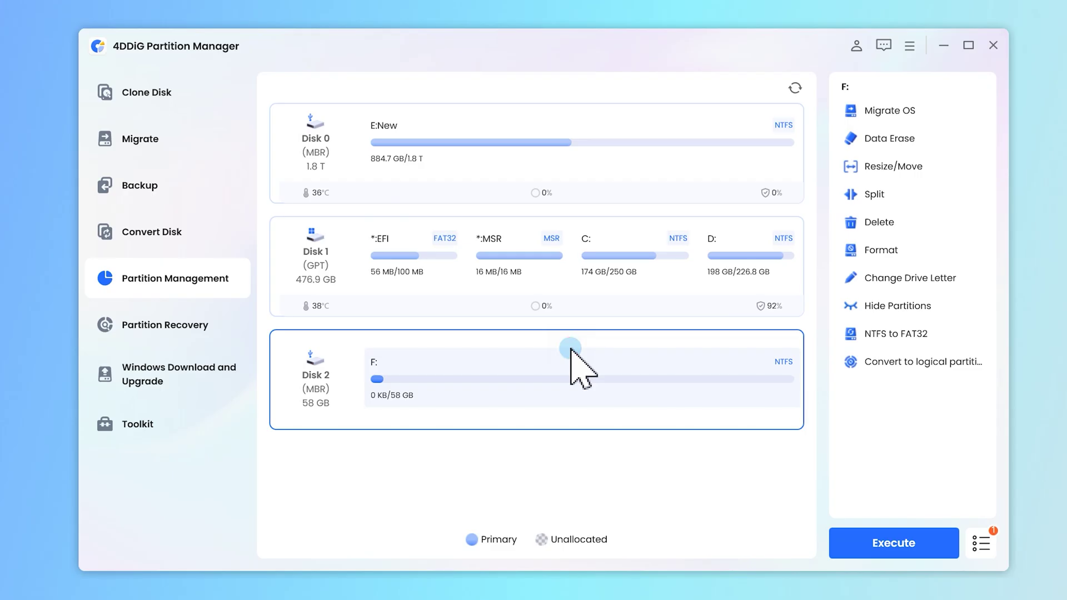
pyautogui.click(891, 541)
pyautogui.click(697, 454)
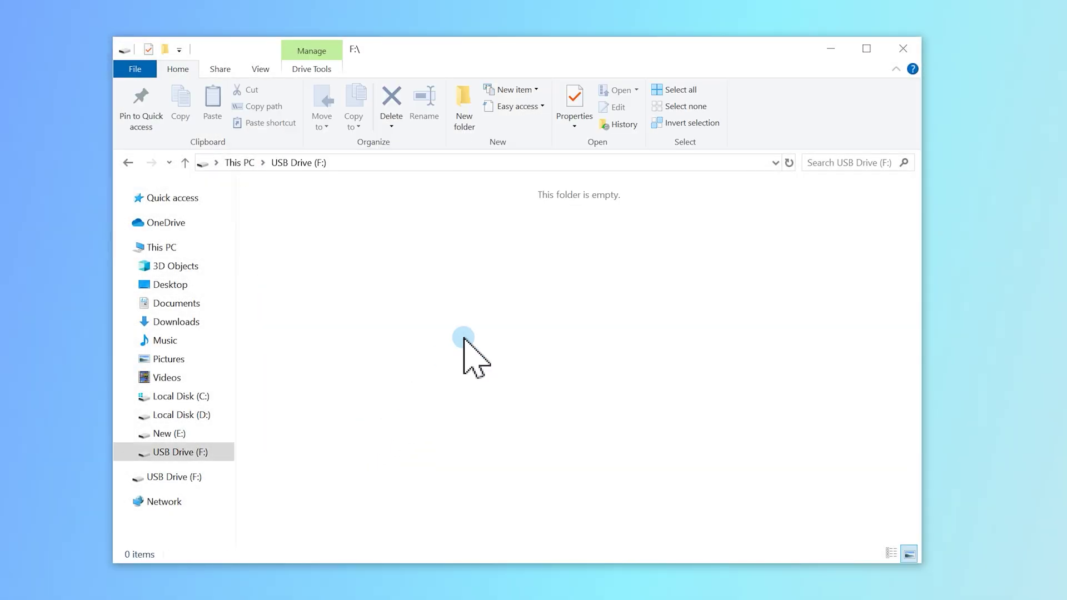
# - Confirm the formatted USB Drive (F:) is empty, then bring up the 4DDiG Windows Data Recovery page
pyautogui.moveTo(547, 253); pyautogui.dragTo(503, 200)
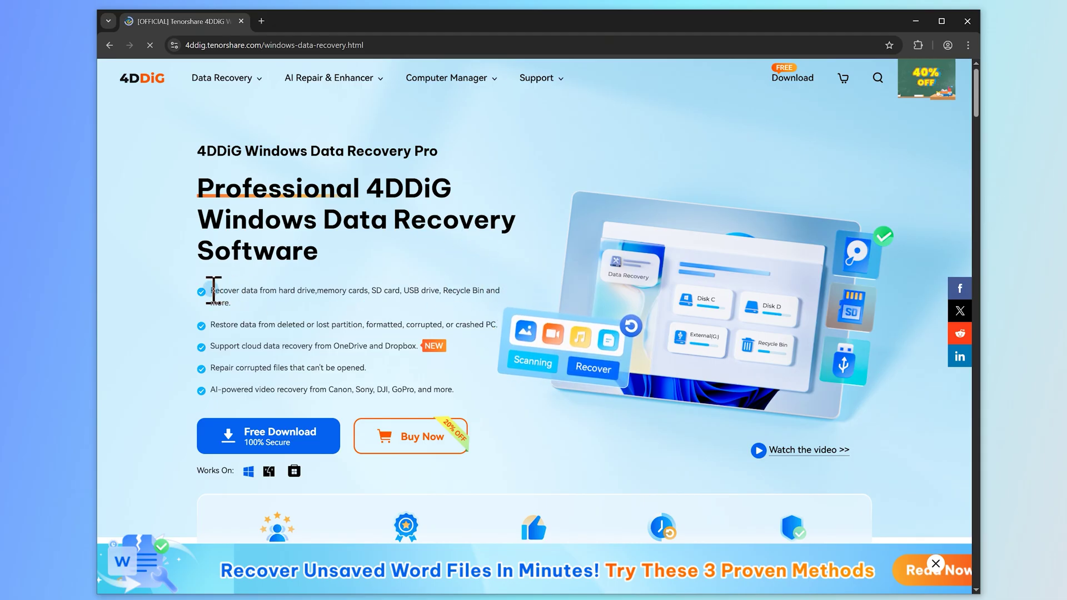
# - Look over the product's feature bullets and show the Partition Recovery scenario
pyautogui.tripleClick(210, 290)
pyautogui.click(543, 301)
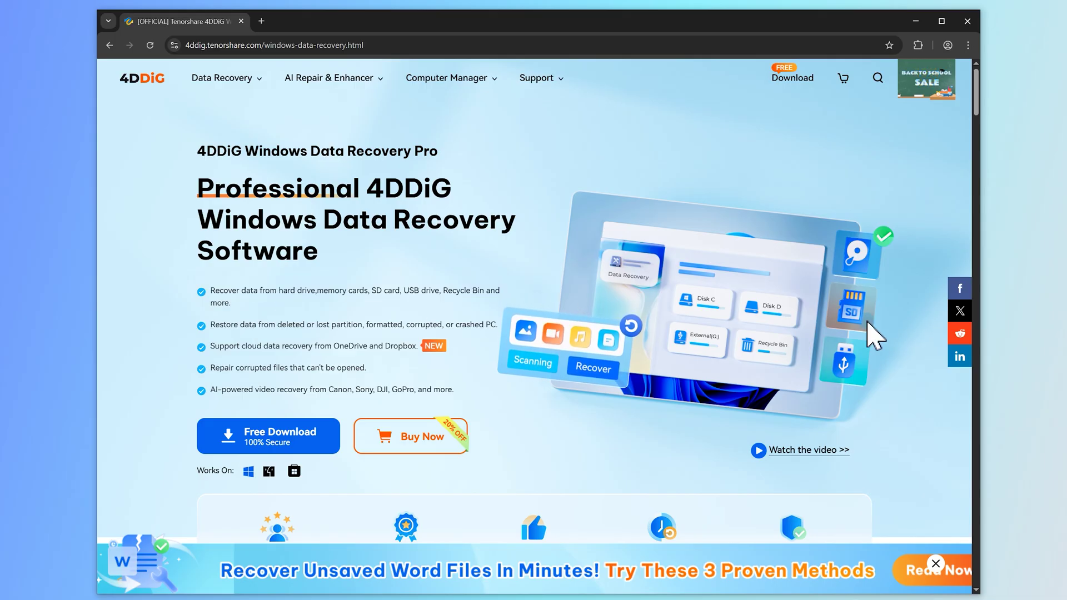
pyautogui.middleClick(889, 331)
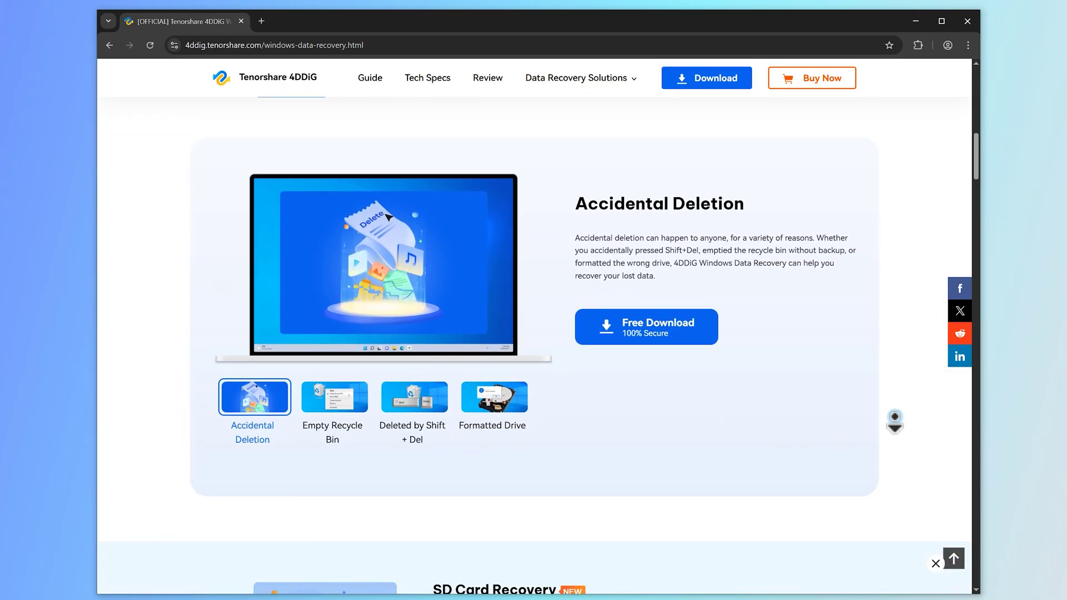
pyautogui.scroll(5, 886, 424)
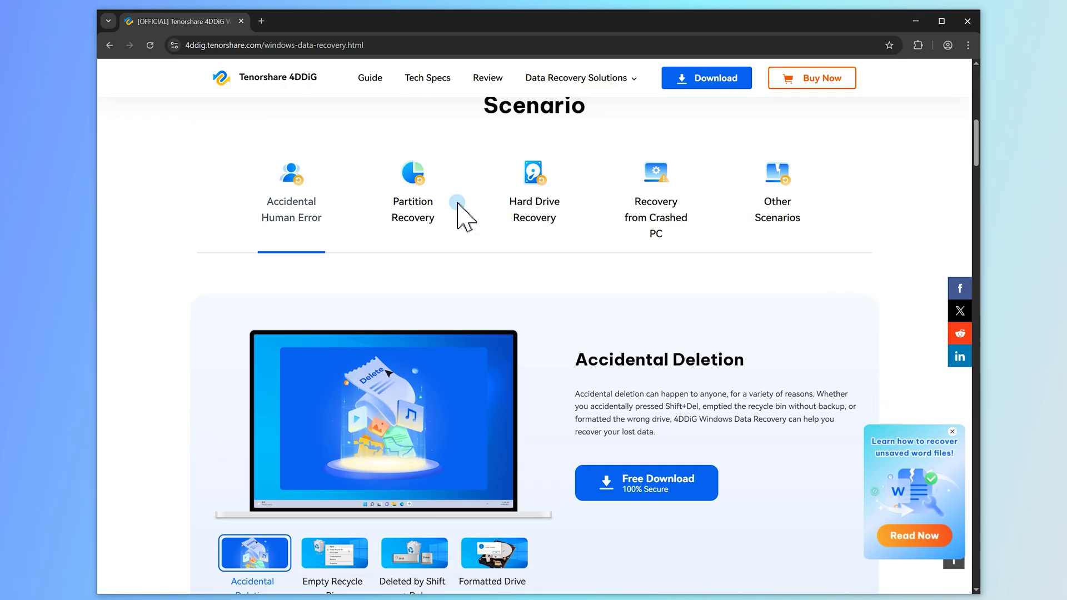
pyautogui.click(411, 210)
# - Swipe the scenario carousel through RAW Partition and format disk to Unallocated Disk Space
pyautogui.scroll(-2, 410, 210)
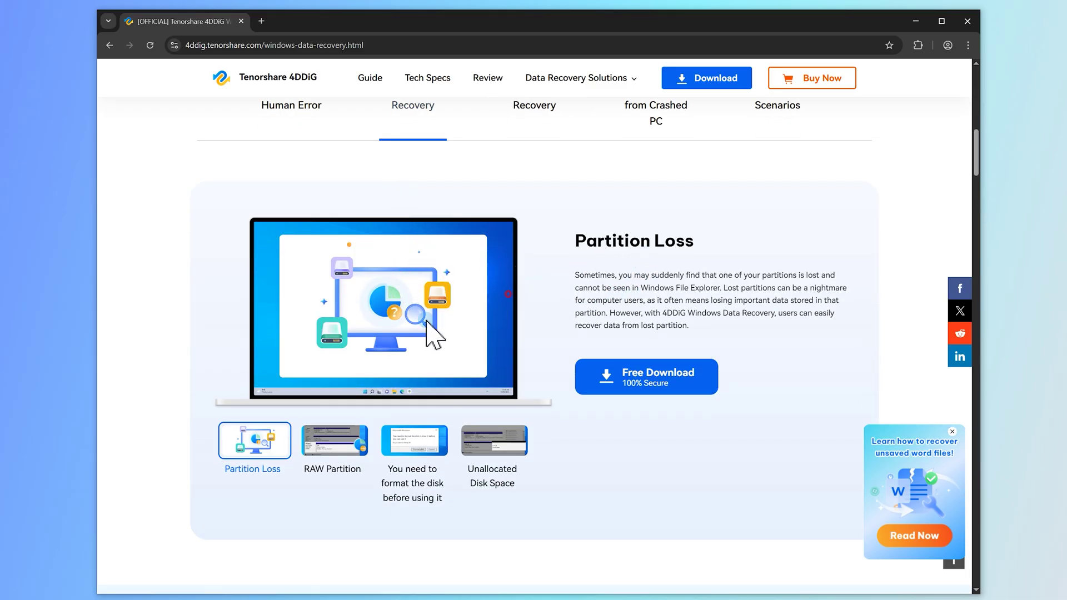
pyautogui.moveTo(634, 292); pyautogui.dragTo(404, 317)
pyautogui.moveTo(583, 305); pyautogui.dragTo(350, 305)
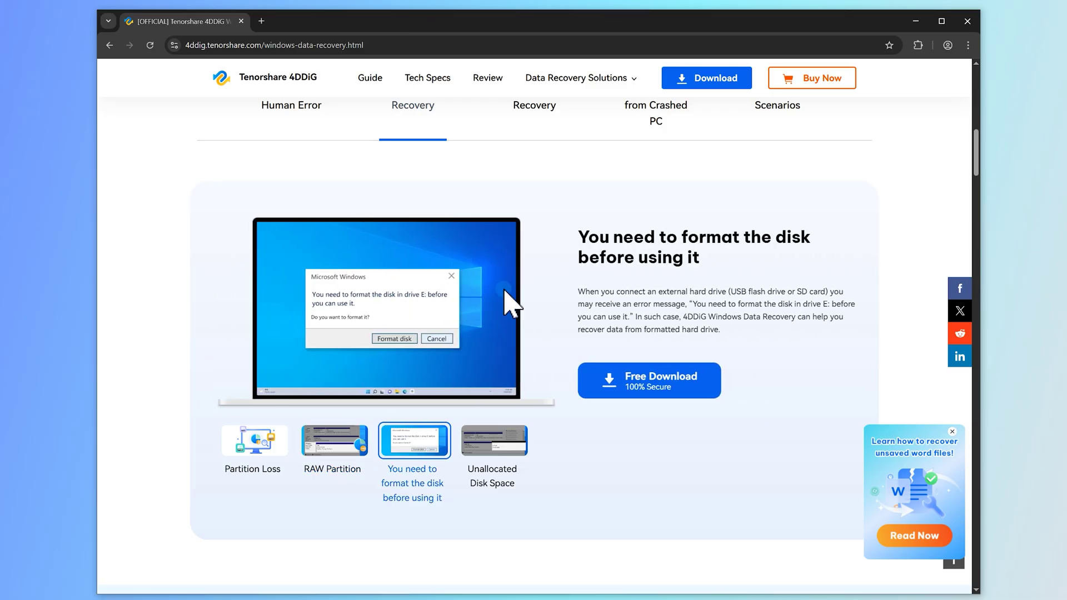
pyautogui.moveTo(520, 297); pyautogui.dragTo(327, 288)
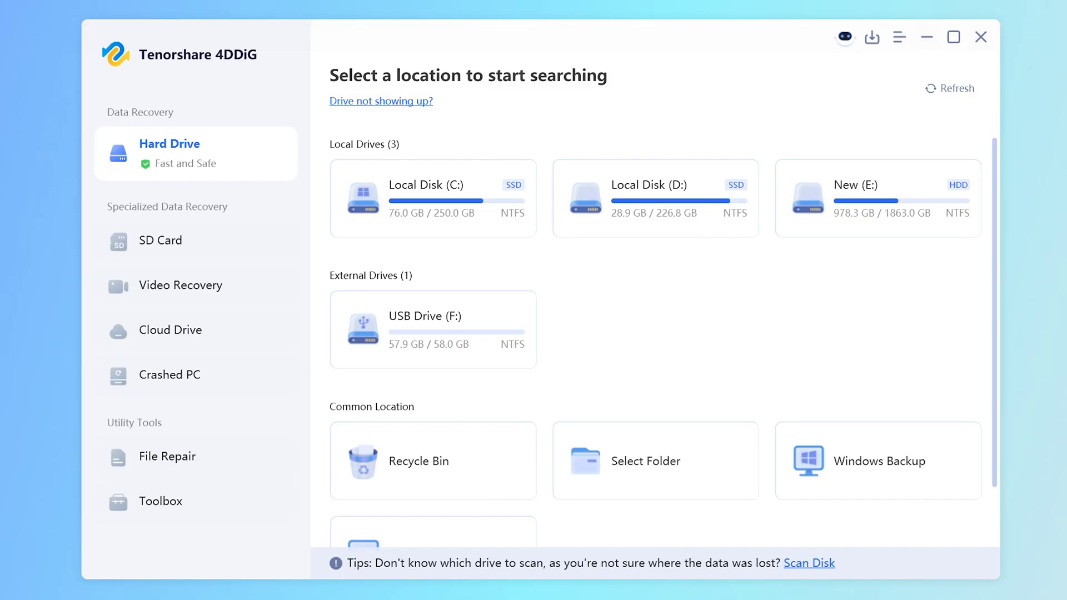
# - Scan USB Drive (F:) for all offered file types
pyautogui.moveTo(475, 357)
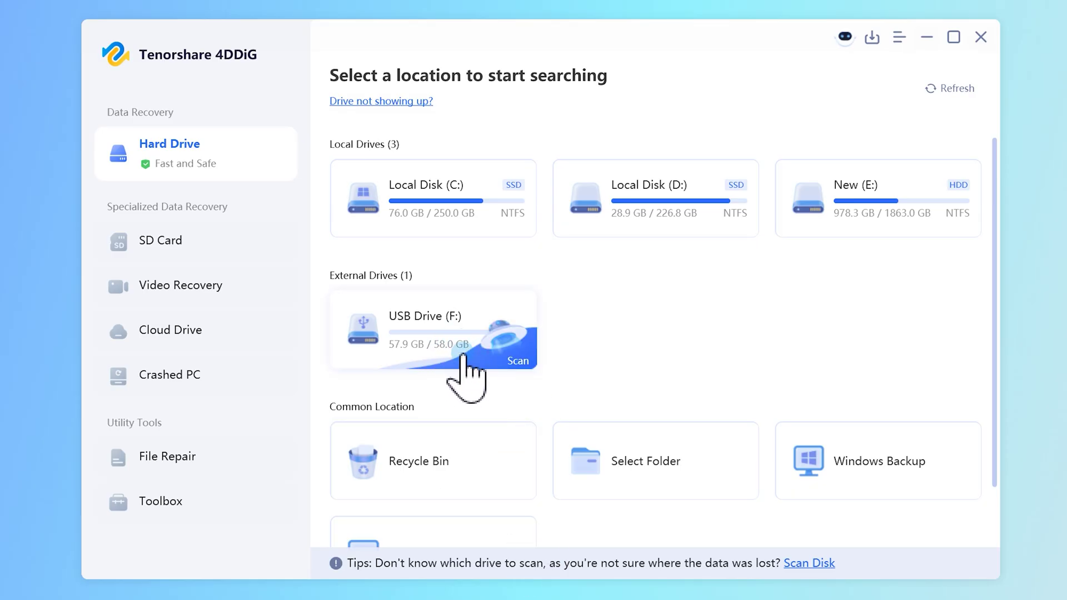
pyautogui.click(512, 364)
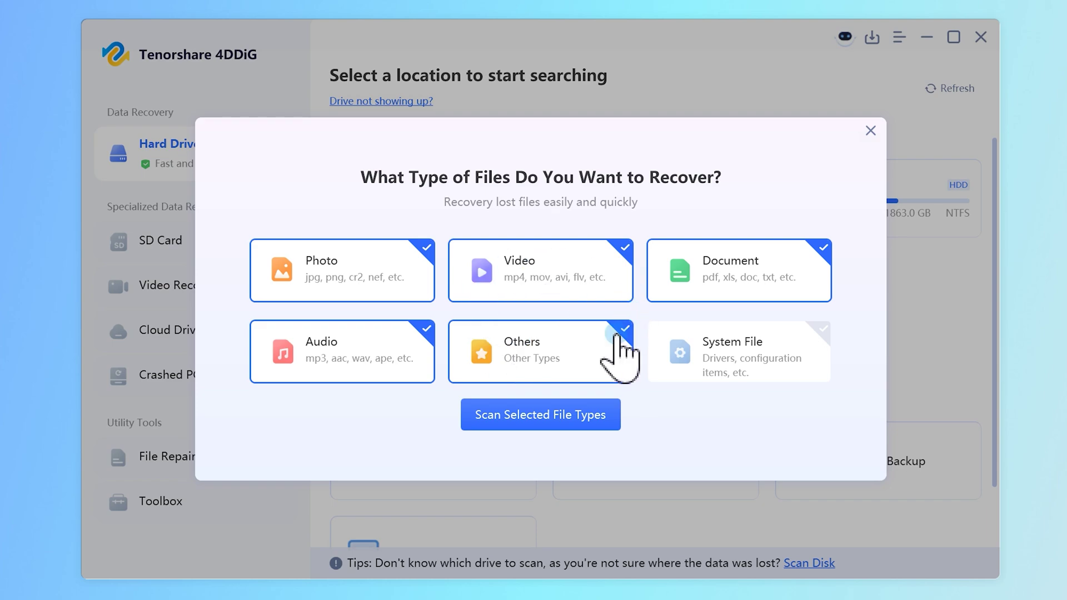
pyautogui.click(559, 405)
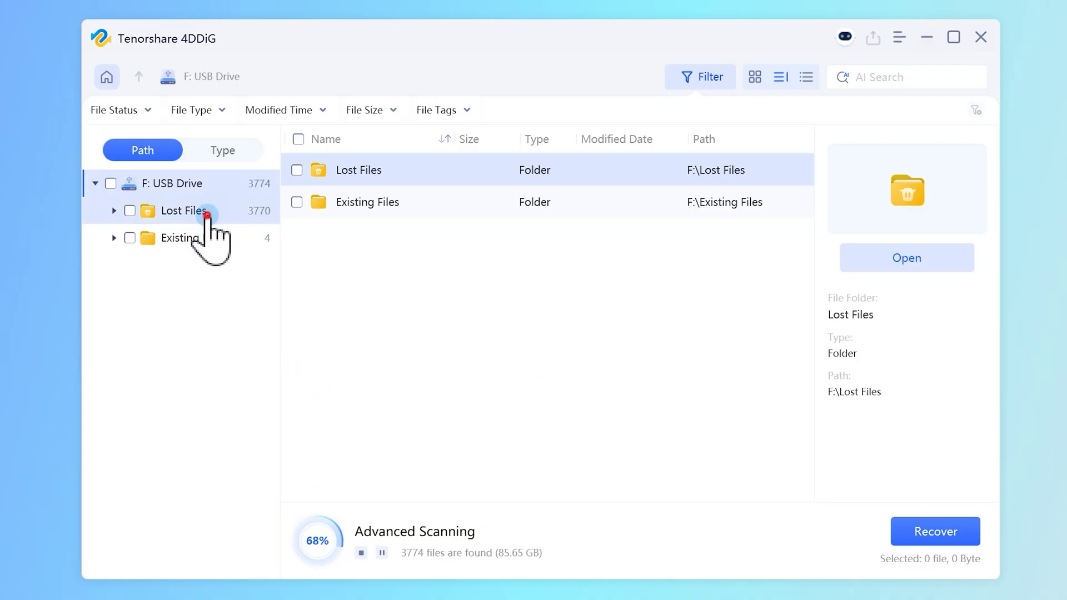
# - Expand Lost Files and its File Name Lost subfolder in Path view
pyautogui.click(202, 211)
pyautogui.click(116, 210)
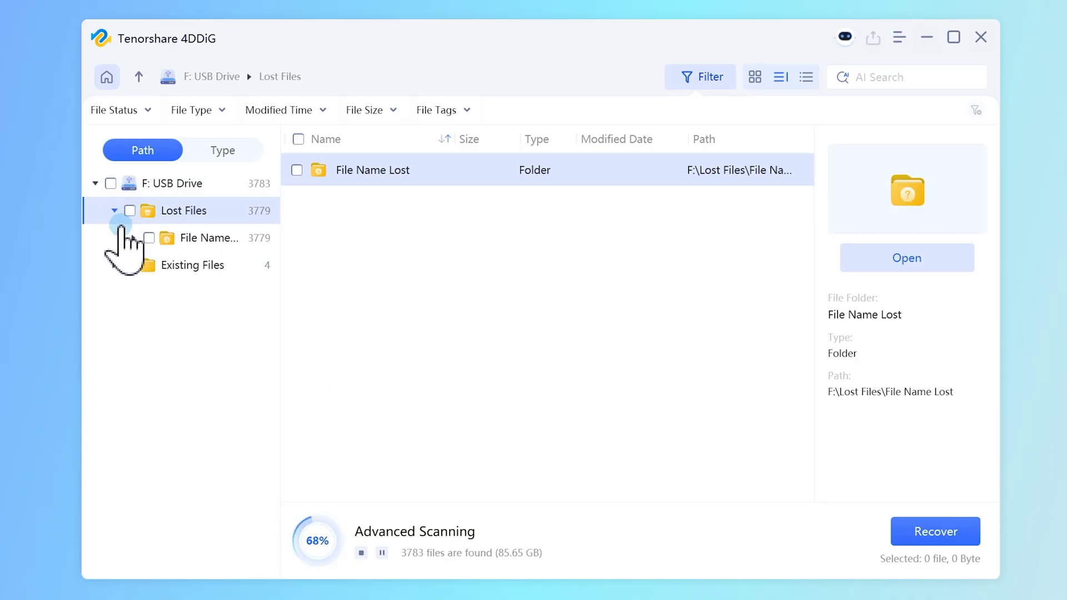
pyautogui.click(131, 238)
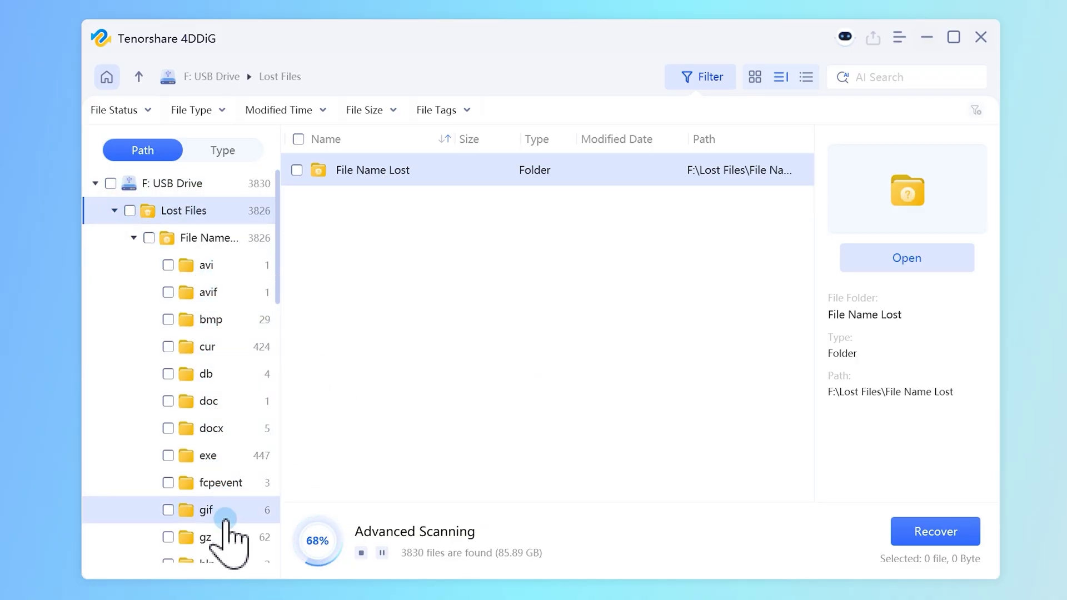
# - Group results by Type and browse the Photo and Video formats
pyautogui.click(218, 147)
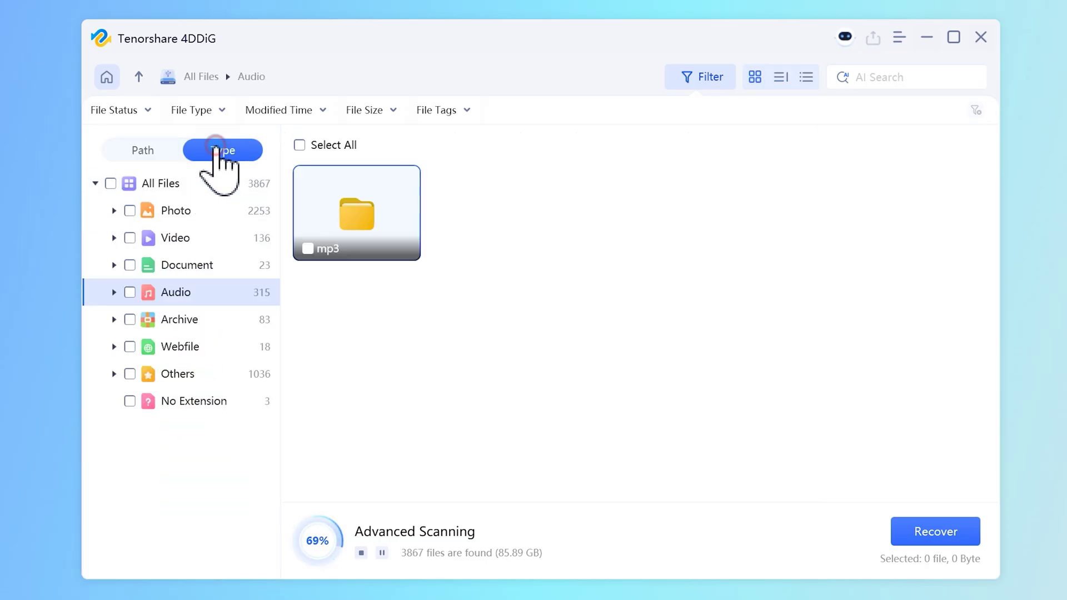
pyautogui.click(181, 213)
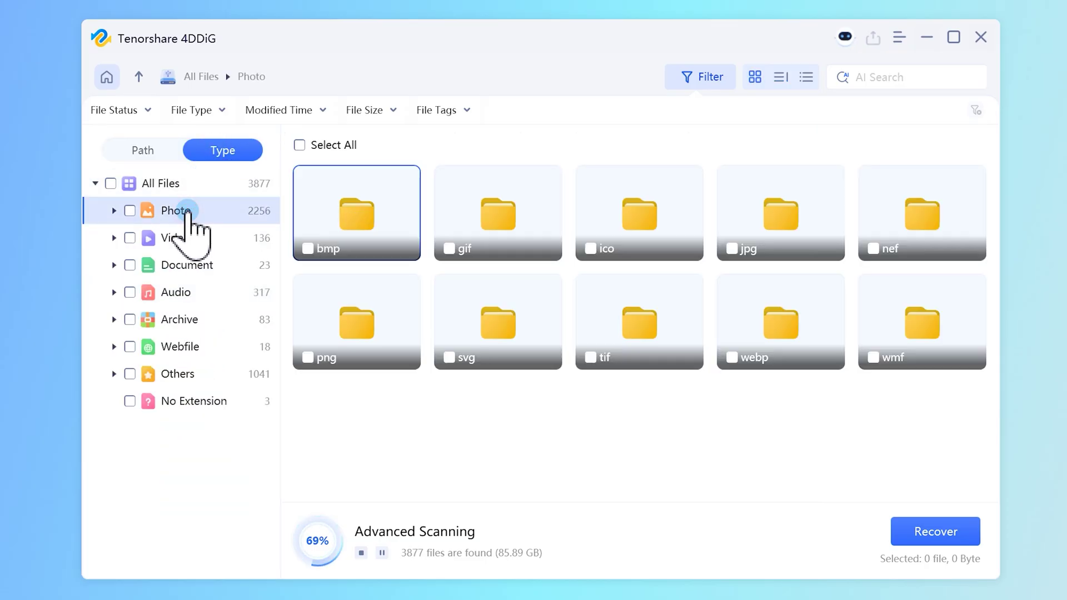
pyautogui.click(191, 236)
# - Search the results for '11', clear the search, and open the mp4 video folder
pyautogui.click(911, 77)
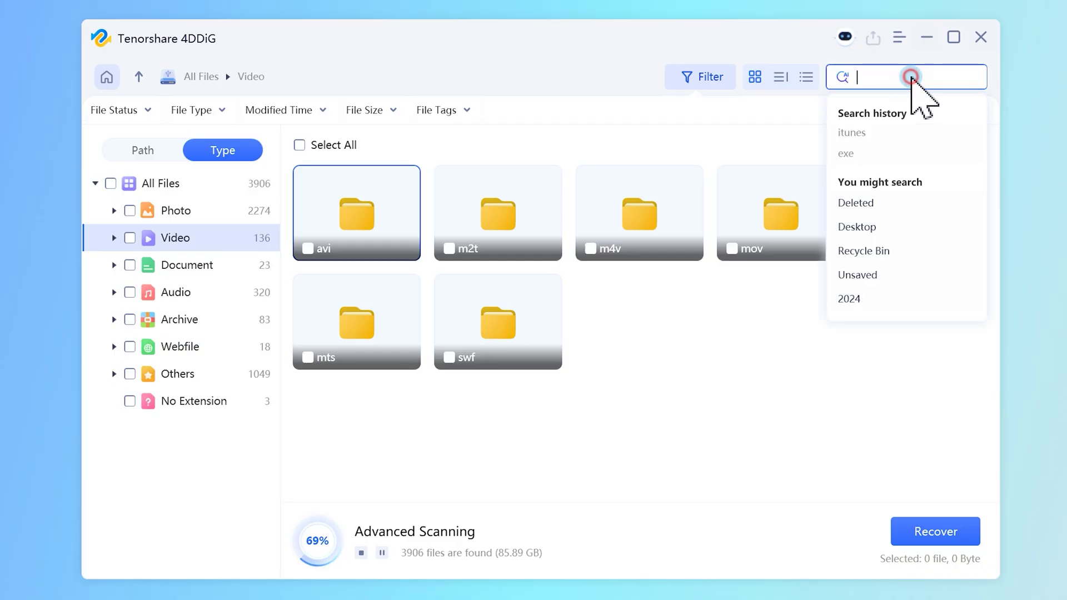
pyautogui.write('11')
pyautogui.press('Return')
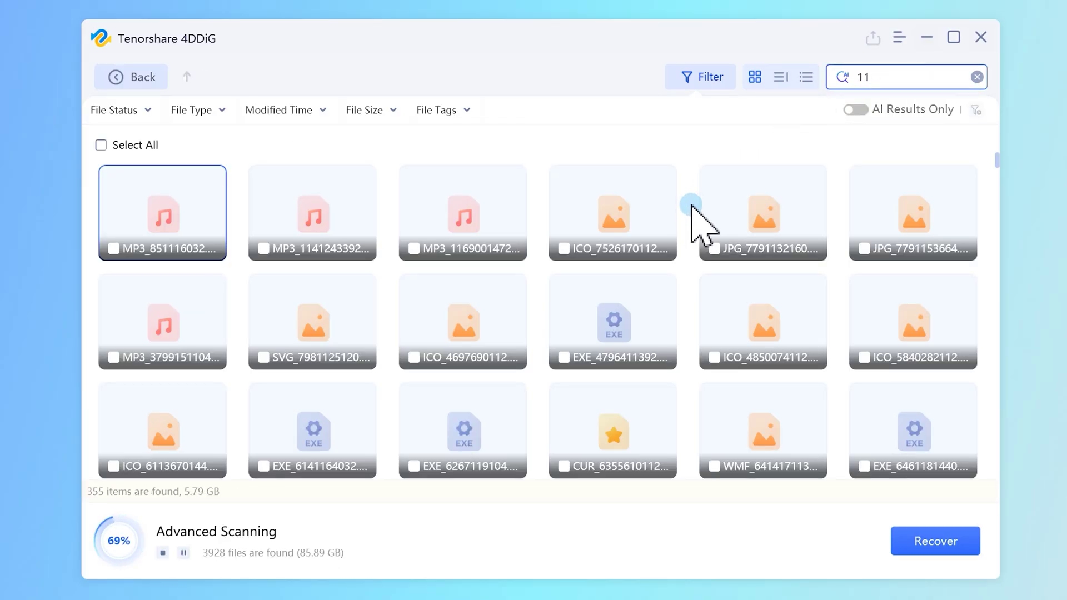
pyautogui.click(977, 77)
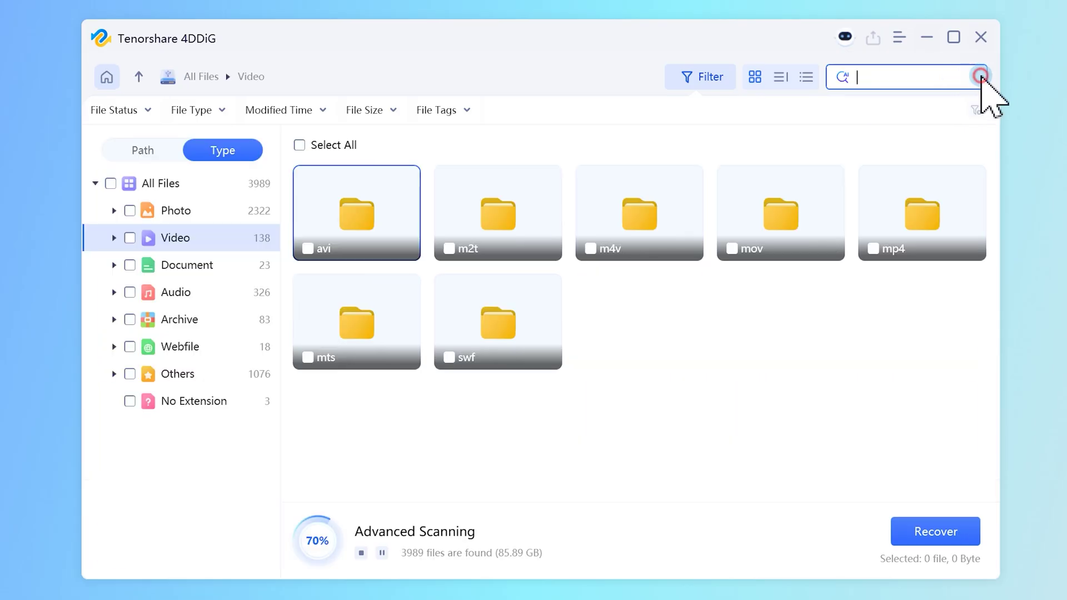
pyautogui.click(269, 212)
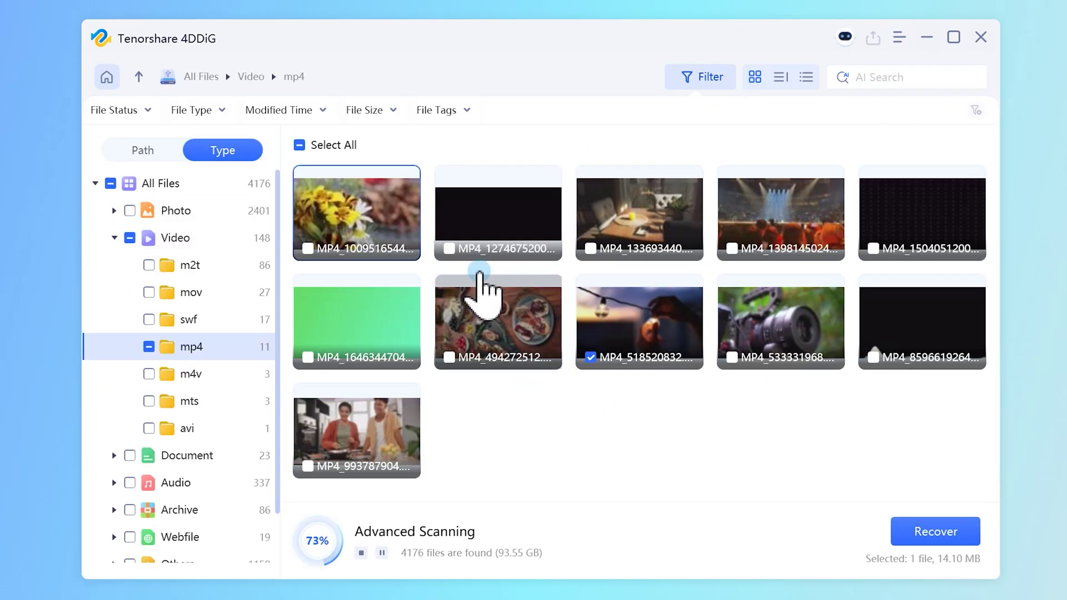
# - Mark a second MP4, start recovery, and choose USB Drive (F:) as the destination
pyautogui.click(590, 248)
pyautogui.click(917, 533)
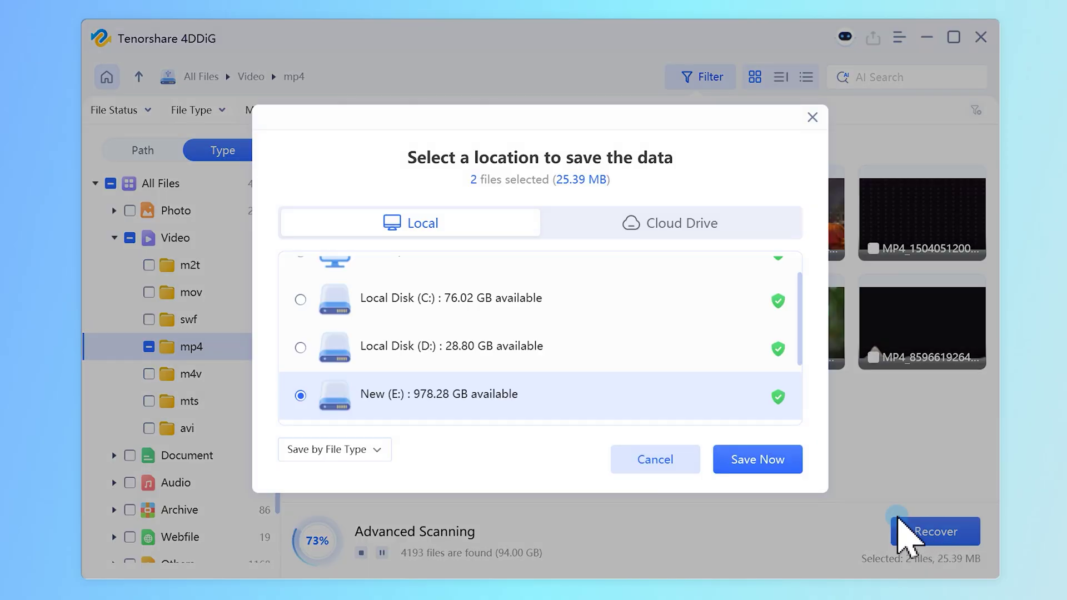
pyautogui.click(695, 222)
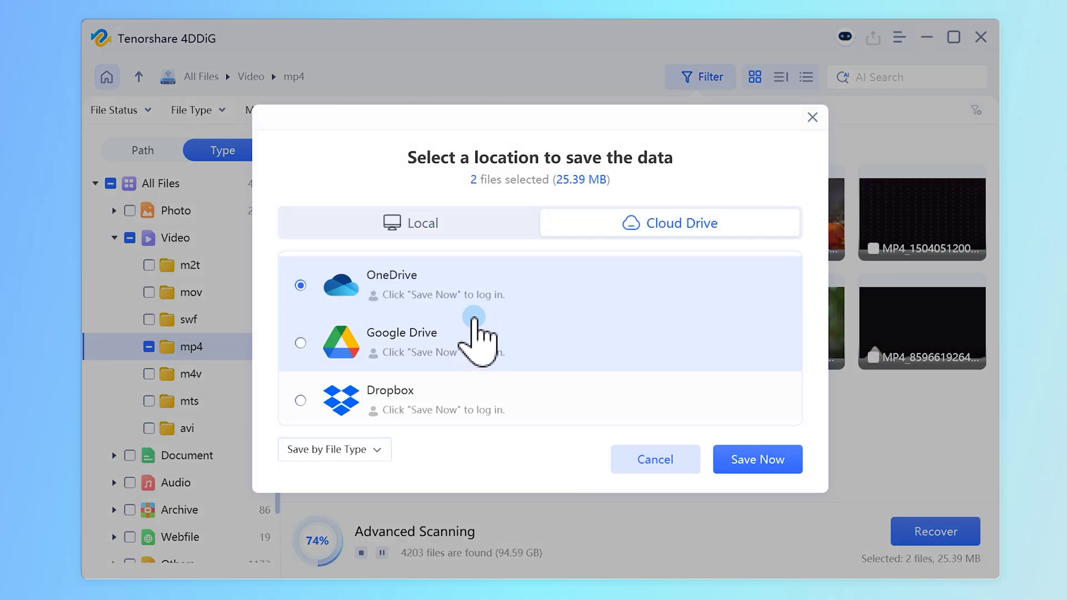
pyautogui.click(457, 218)
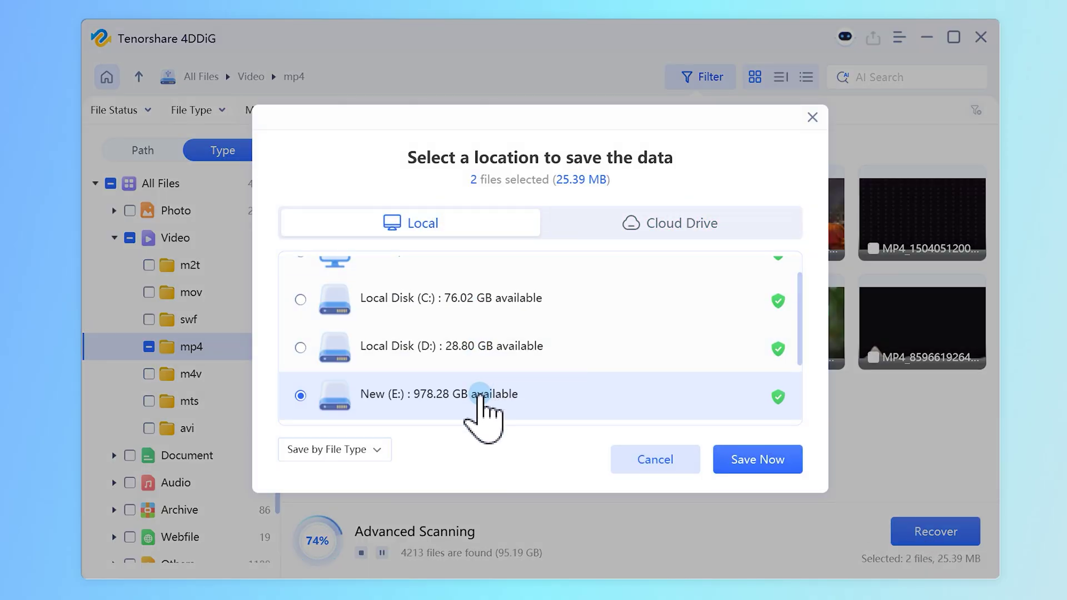
pyautogui.scroll(1, 479, 395)
pyautogui.scroll(-2, 478, 398)
pyautogui.click(484, 351)
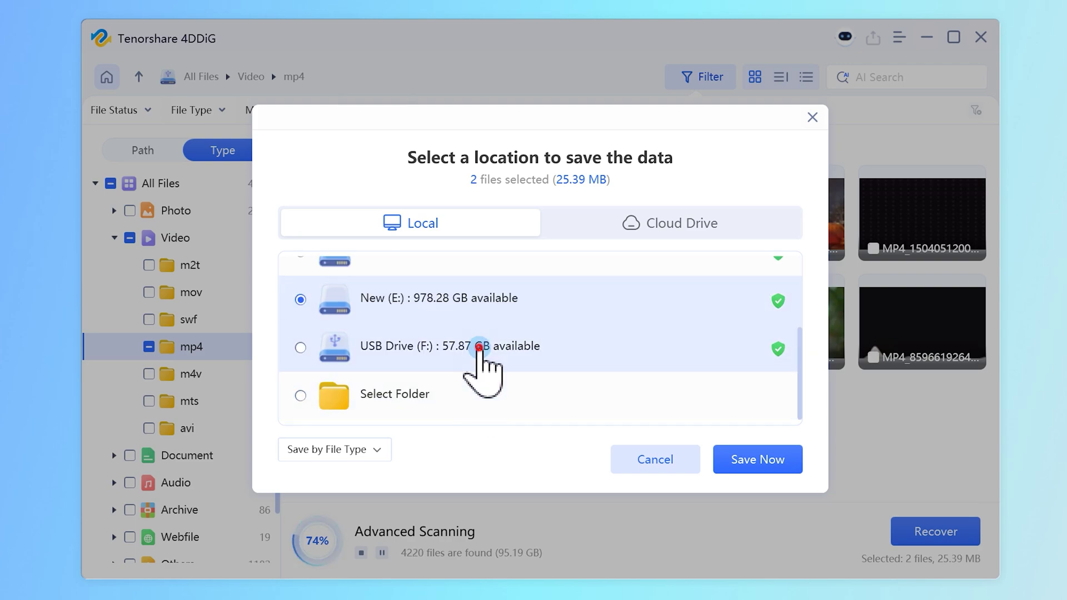
# - Save the two videos to USB Drive (F:) despite the warning and view the recovered folder
pyautogui.click(741, 457)
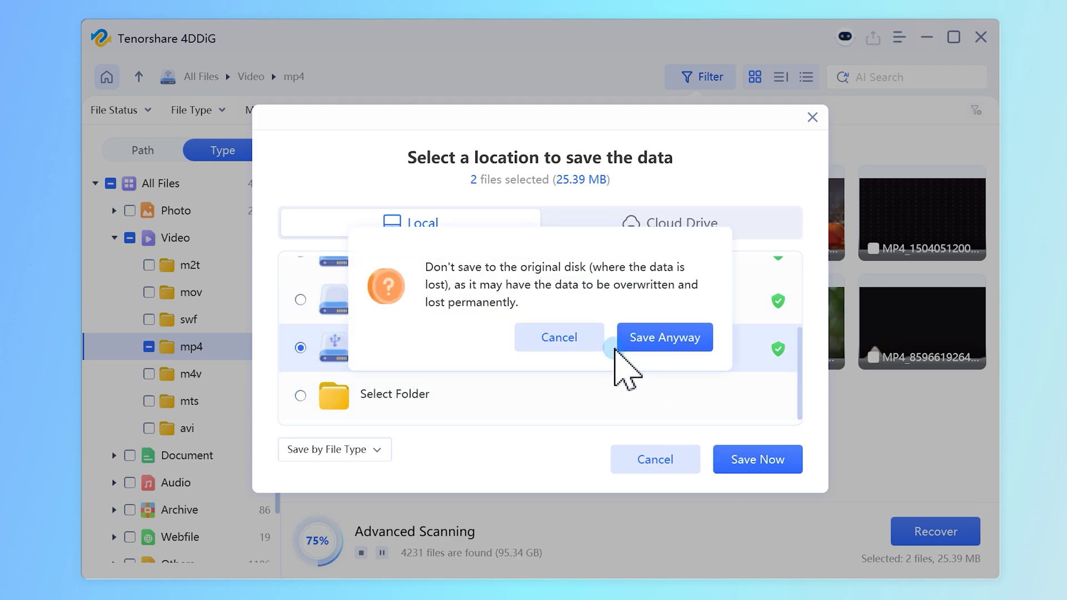
pyautogui.click(618, 344)
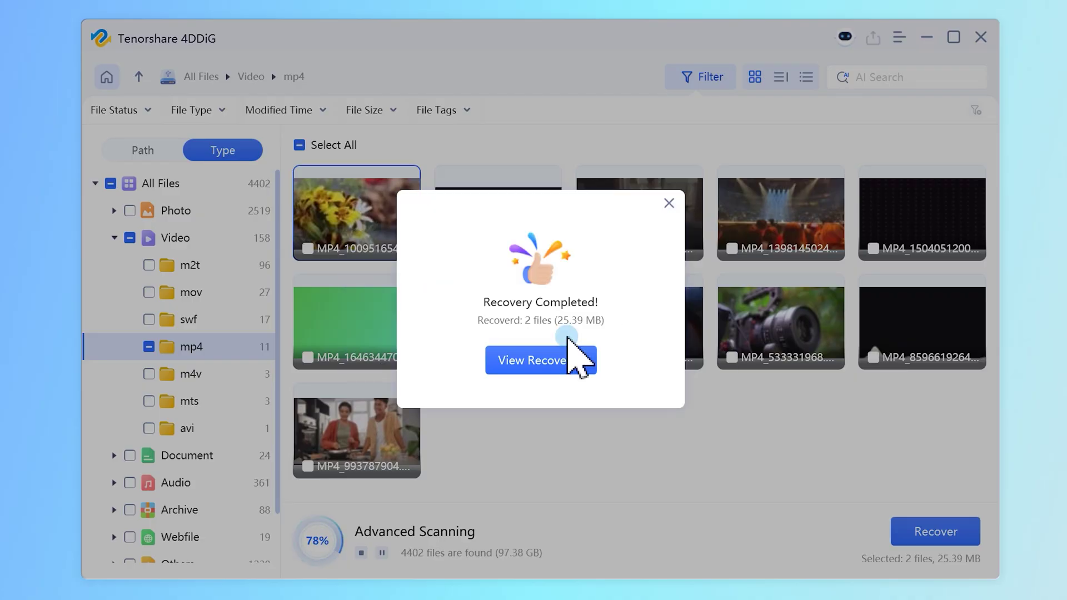
pyautogui.click(567, 339)
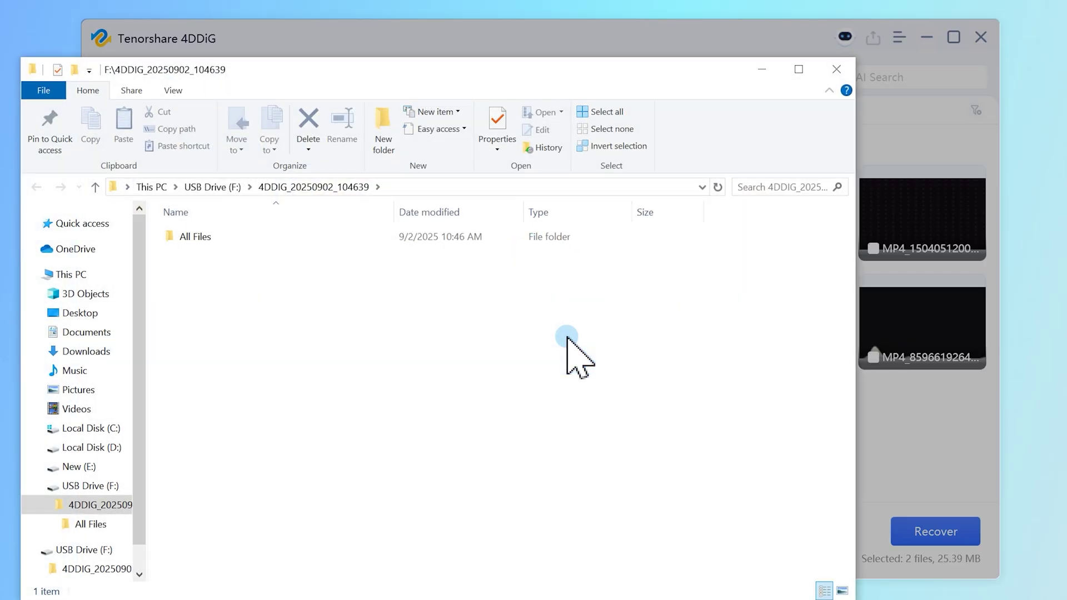
# - Open All Files > Video > mp4 and show the two recovered videos as large icons
pyautogui.doubleClick(429, 240)
pyautogui.doubleClick(429, 240)
pyautogui.doubleClick(428, 240)
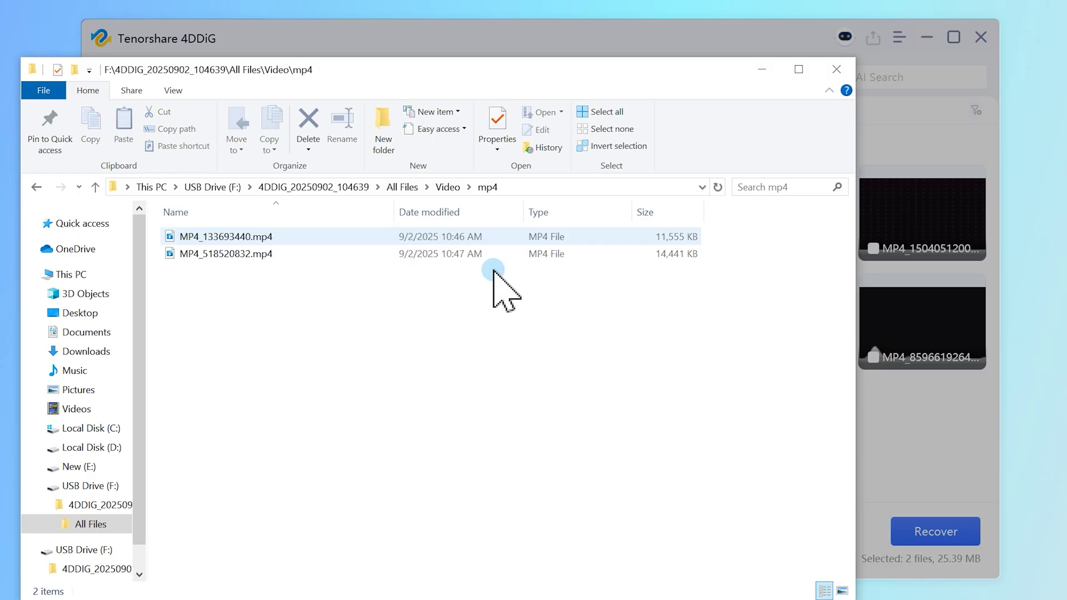
pyautogui.click(842, 591)
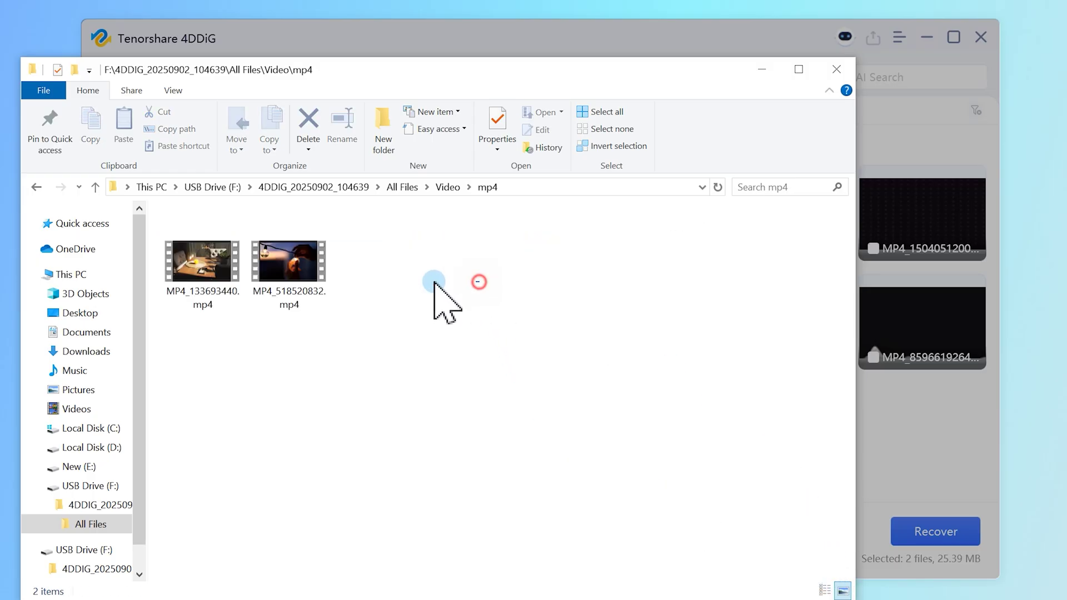